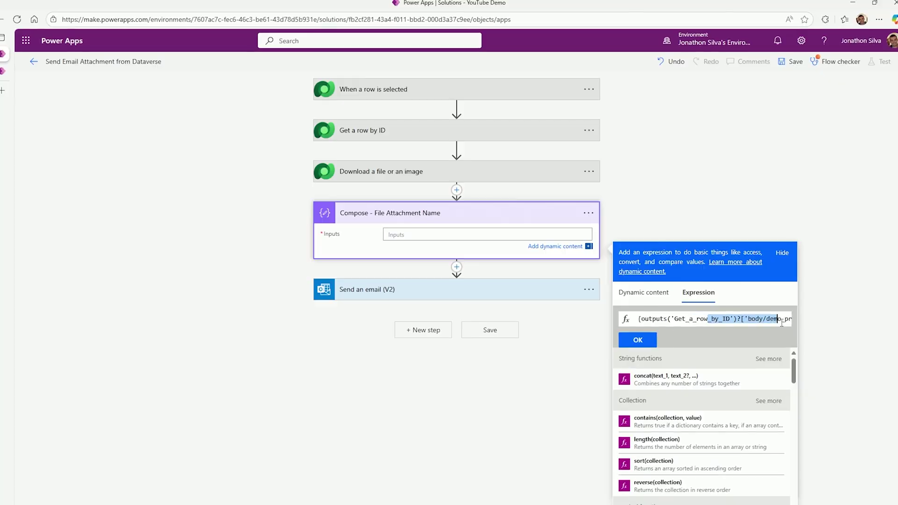
# Enter the Compose expression outputs('Get_a_row_by_ID')?['body/demo_proposalattachment'] and start on the Attachments Name
pyautogui.click(728, 322)
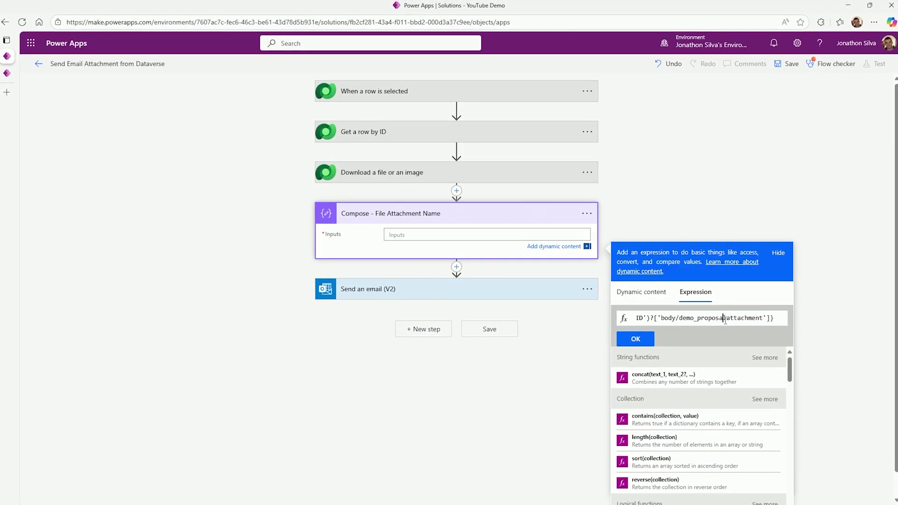
pyautogui.hotkey('ctrl', 'a')
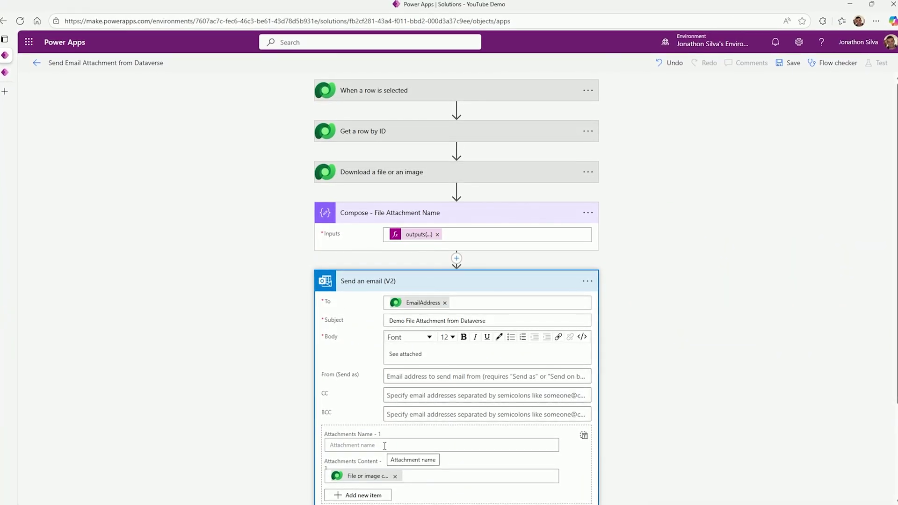
pyautogui.click(384, 445)
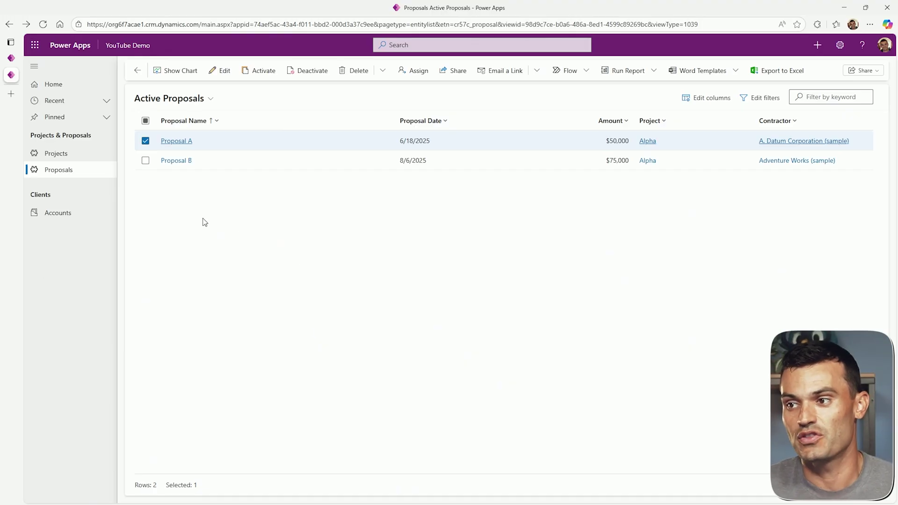
pyautogui.click(74, 161)
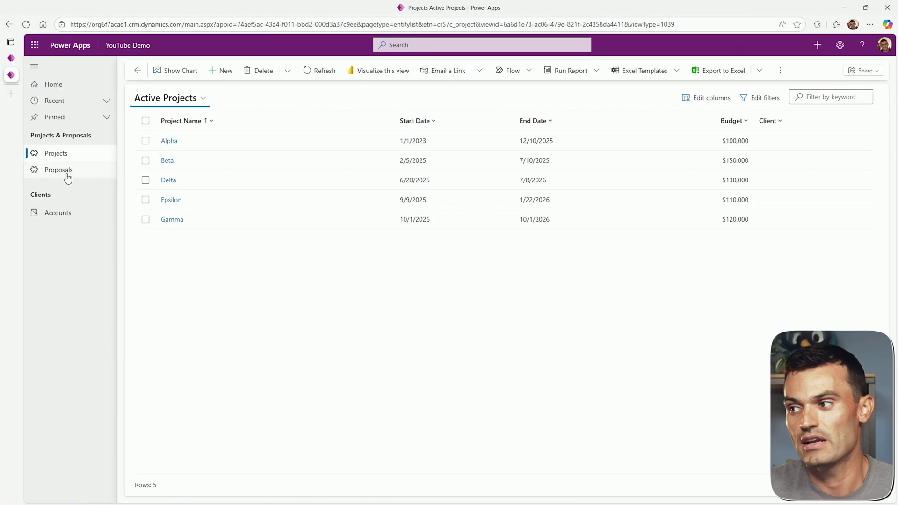
pyautogui.click(67, 174)
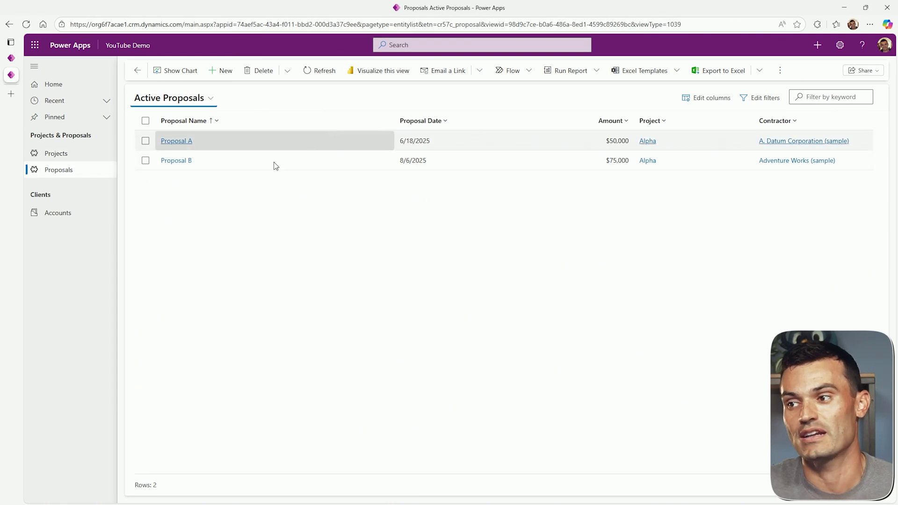
pyautogui.click(184, 147)
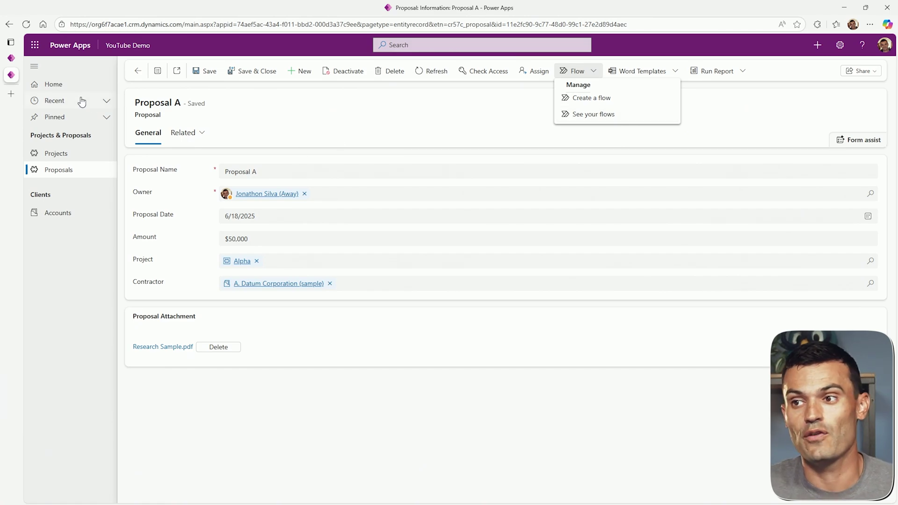
pyautogui.moveTo(31, 67)
pyautogui.click(138, 71)
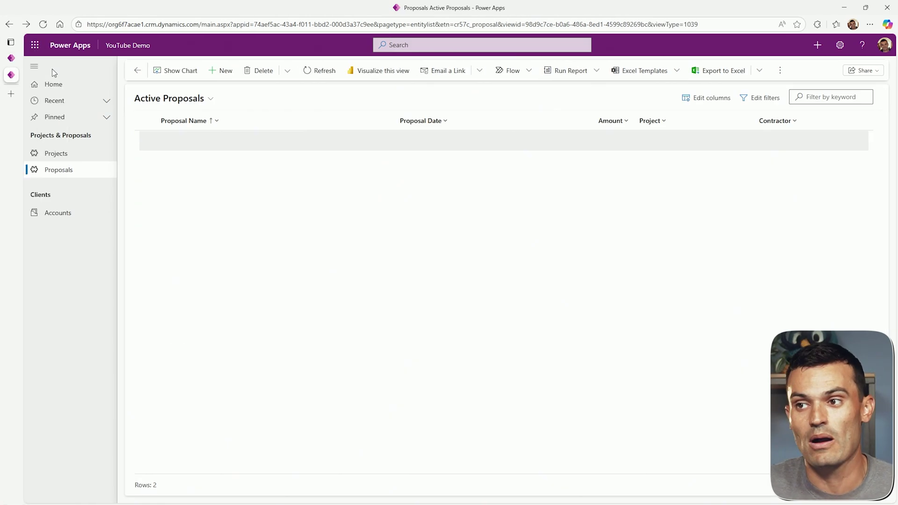
# Return to the flow whose When a row is selected trigger uses the Proposals table
pyautogui.click(11, 58)
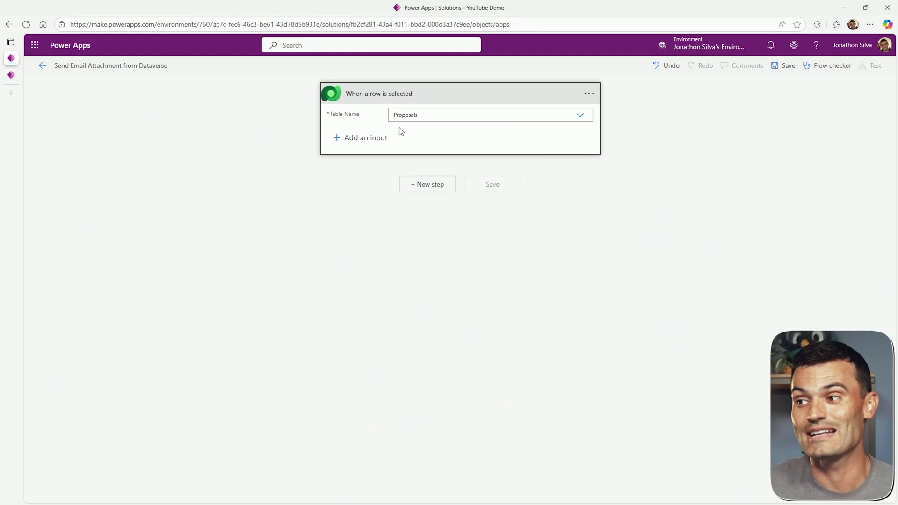
# Add an Email input to the When a row is selected trigger and title it EmailAddress
pyautogui.click(337, 138)
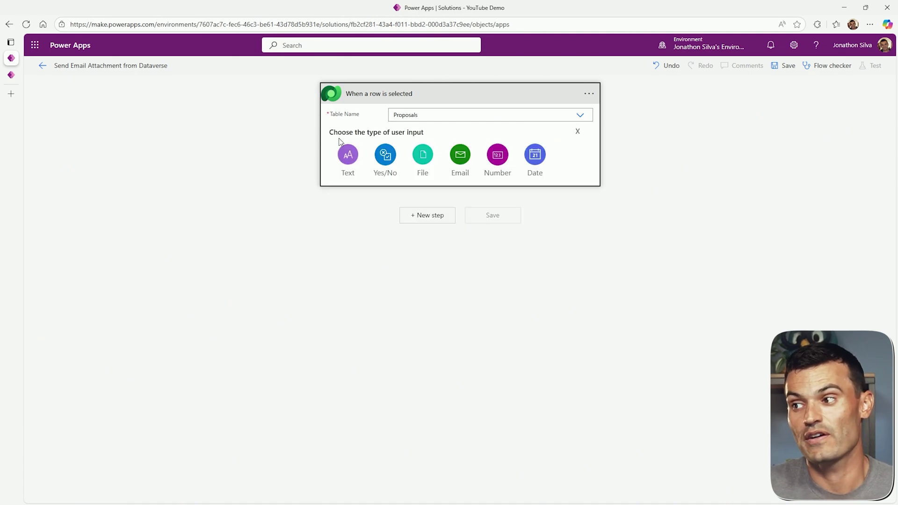
pyautogui.click(459, 157)
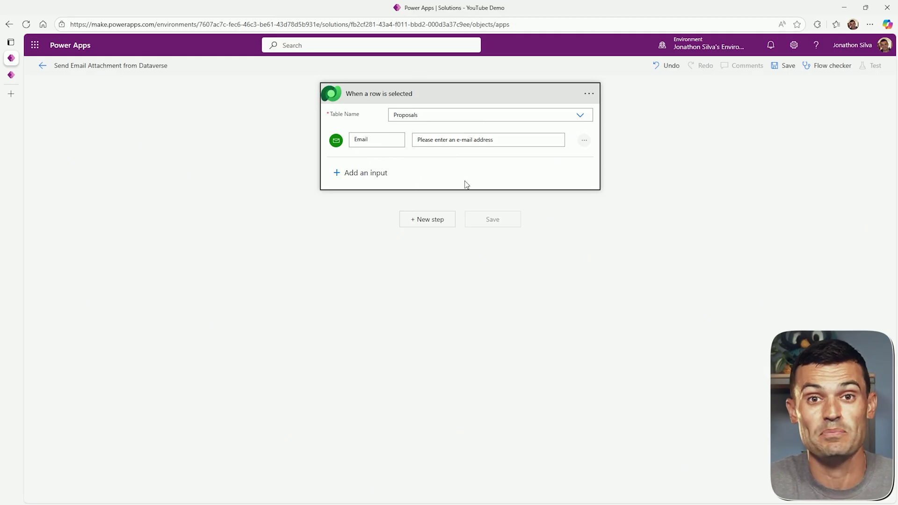
pyautogui.write('Recipient')
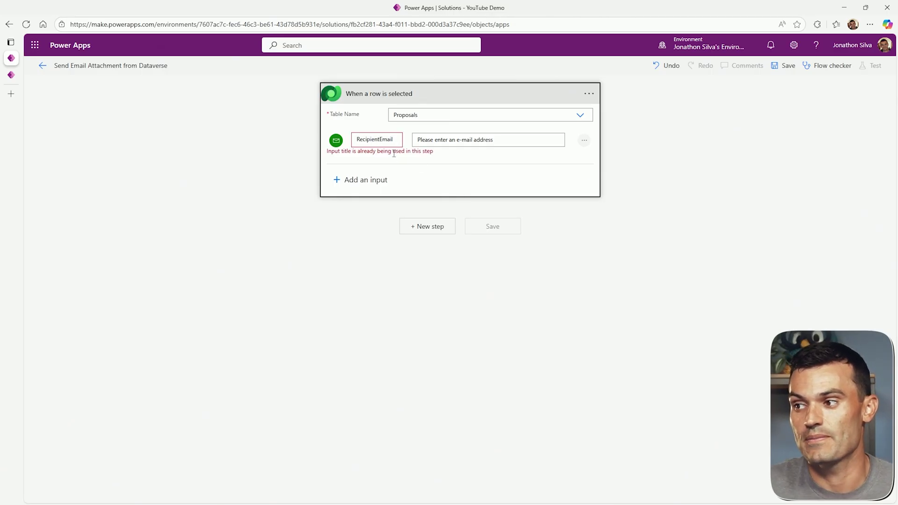
pyautogui.moveTo(377, 139); pyautogui.dragTo(356, 140)
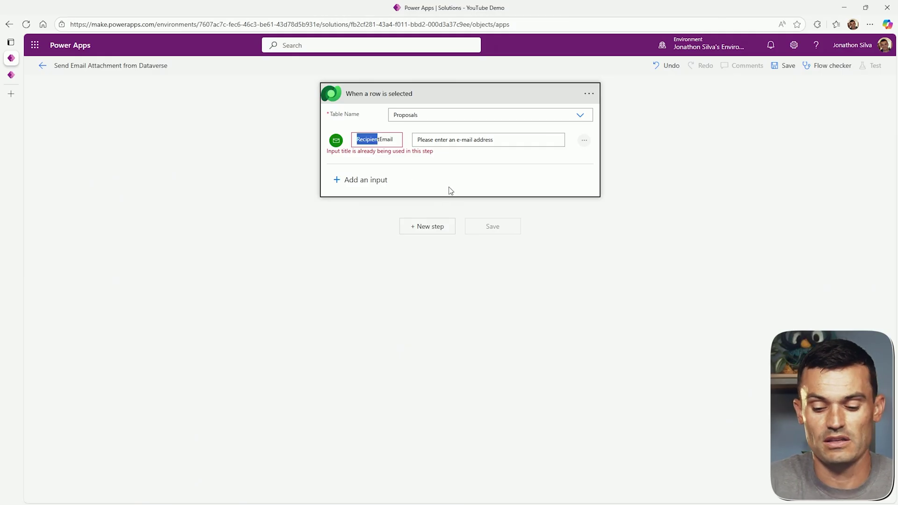
pyautogui.write('User')
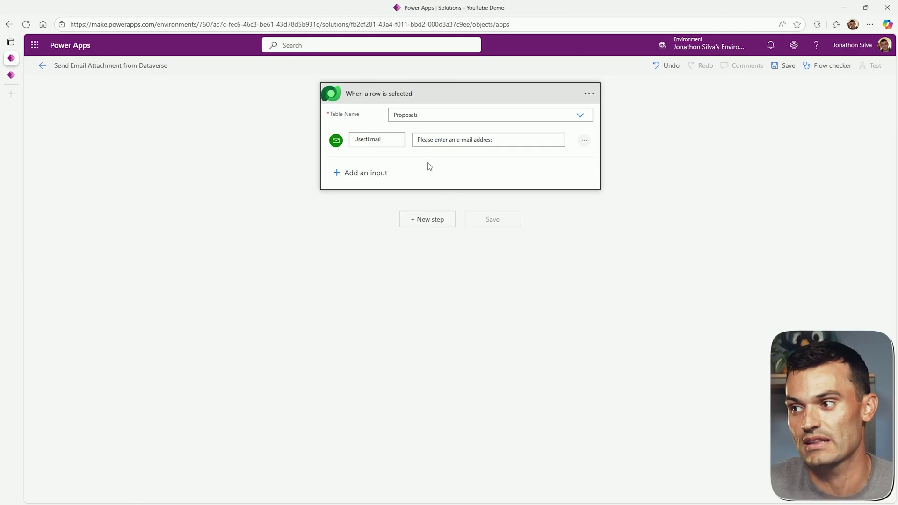
pyautogui.press('Delete')
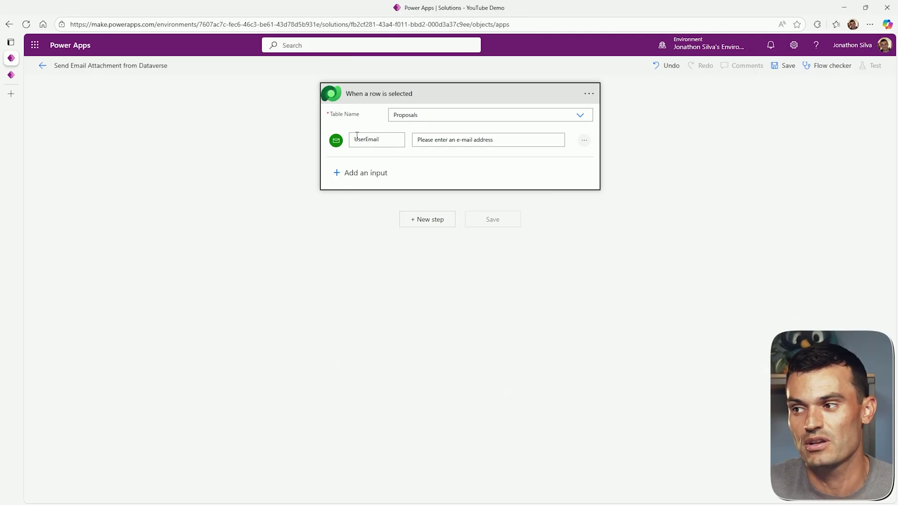
pyautogui.moveTo(366, 139); pyautogui.dragTo(349, 142)
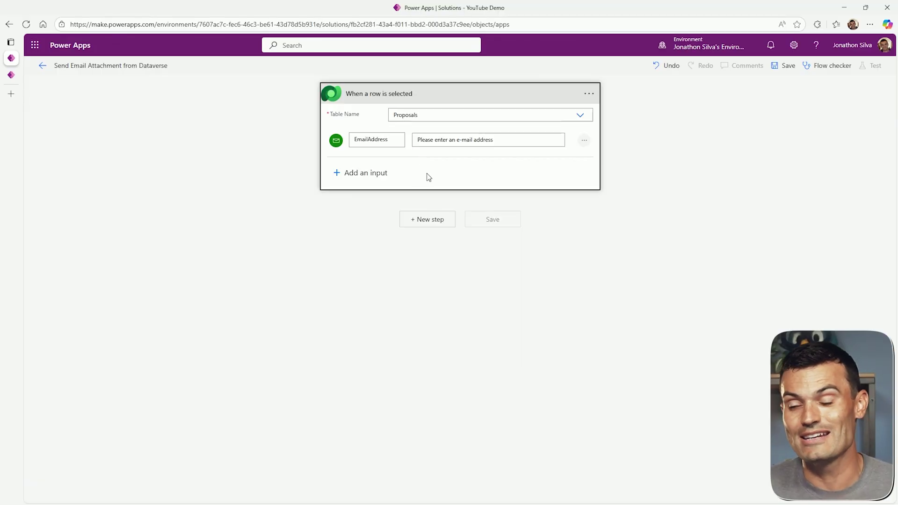
# Add a Dataverse Get a row by ID step on the Proposals table, with Row ID set to the triggering Proposal
pyautogui.click(428, 225)
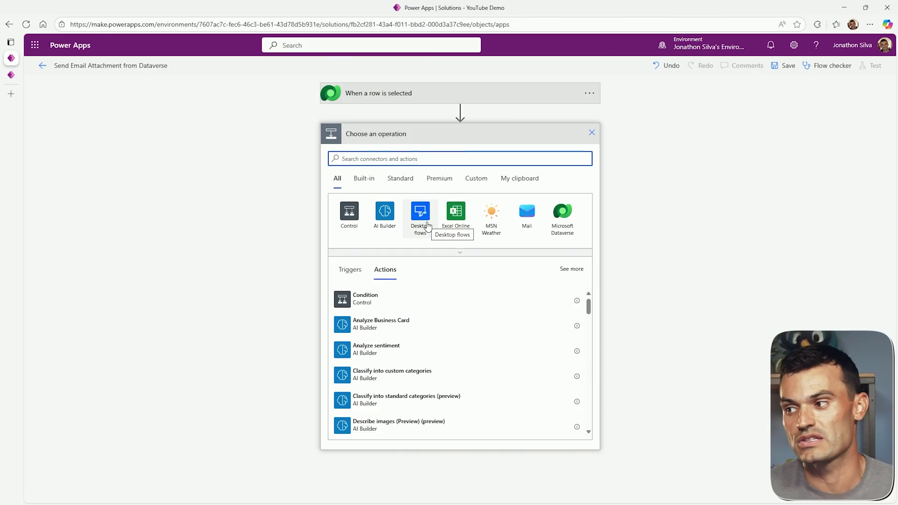
pyautogui.click(562, 219)
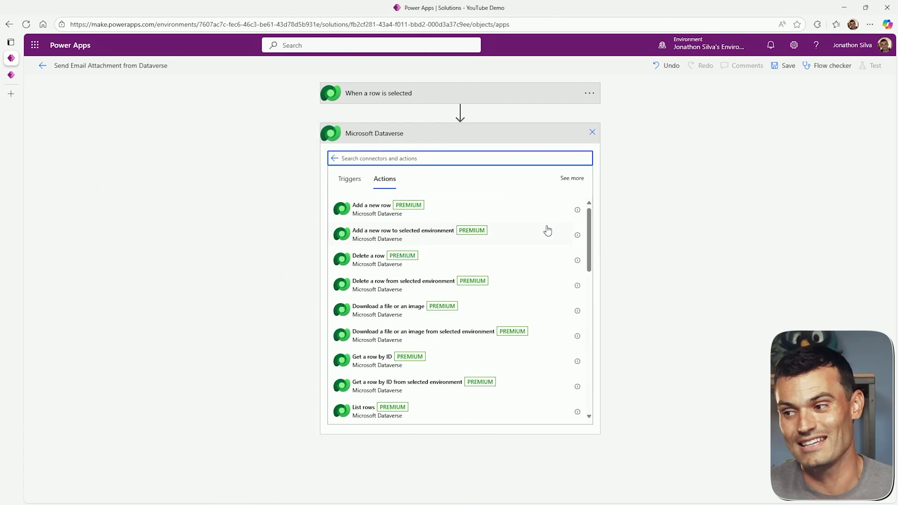
pyautogui.click(386, 366)
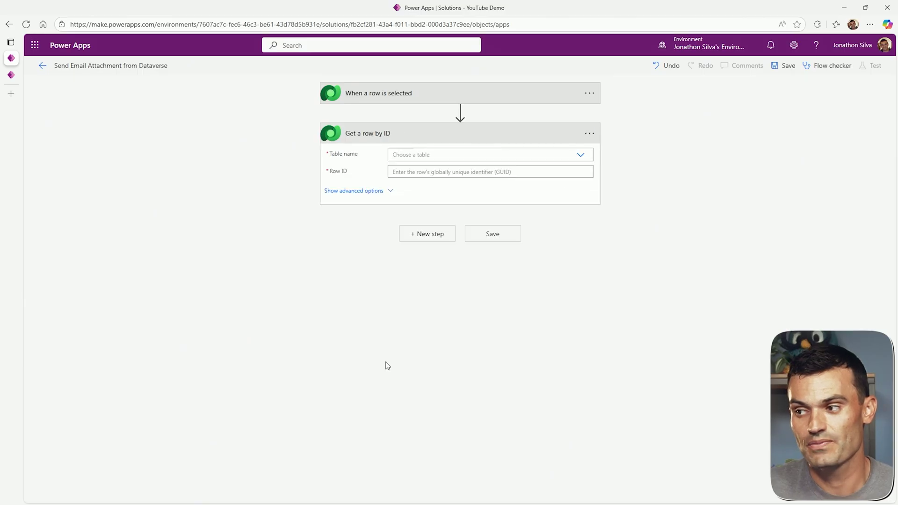
pyautogui.click(449, 156)
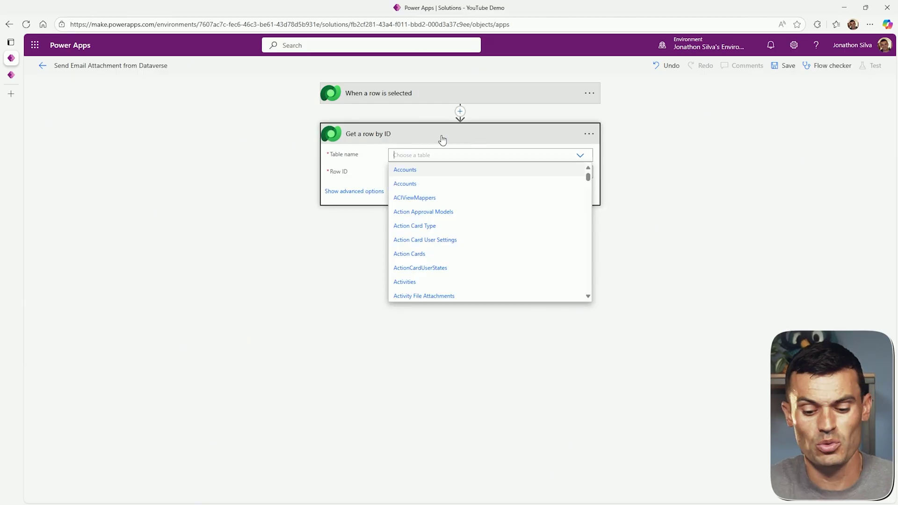
pyautogui.write('propos')
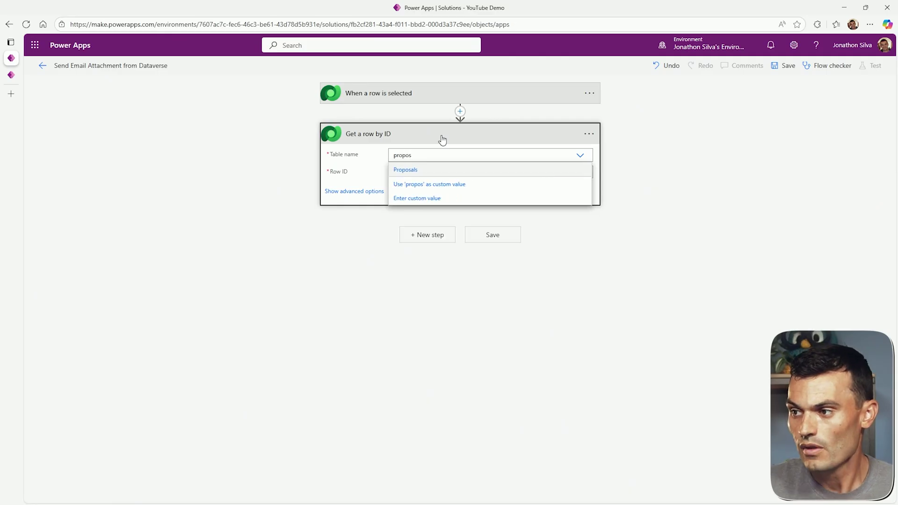
pyautogui.click(420, 173)
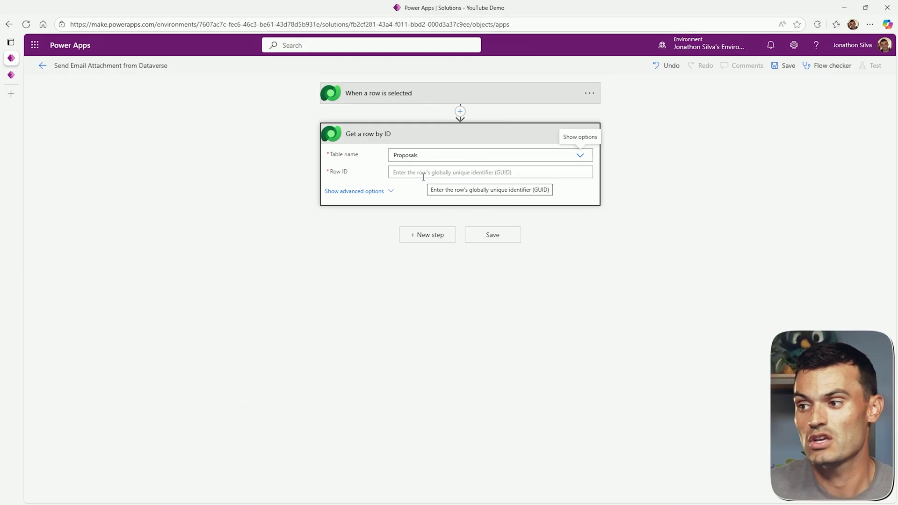
pyautogui.click(424, 176)
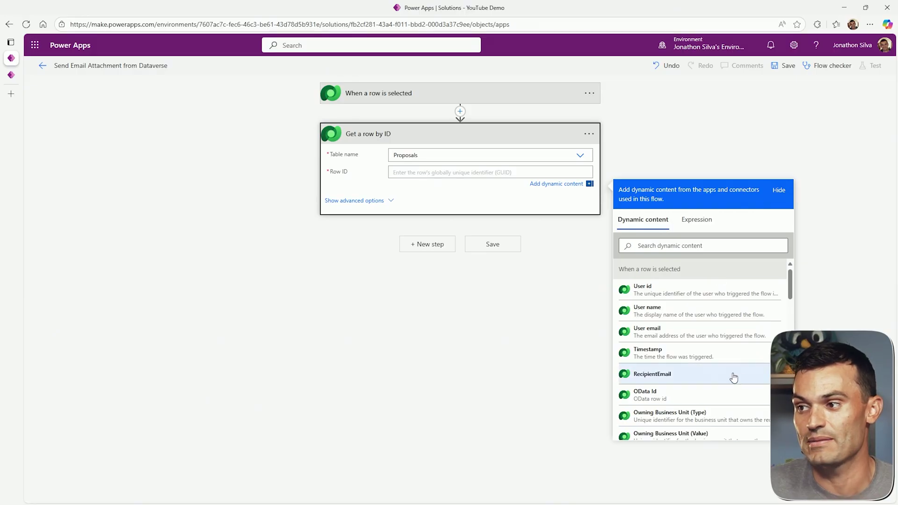
pyautogui.click(688, 245)
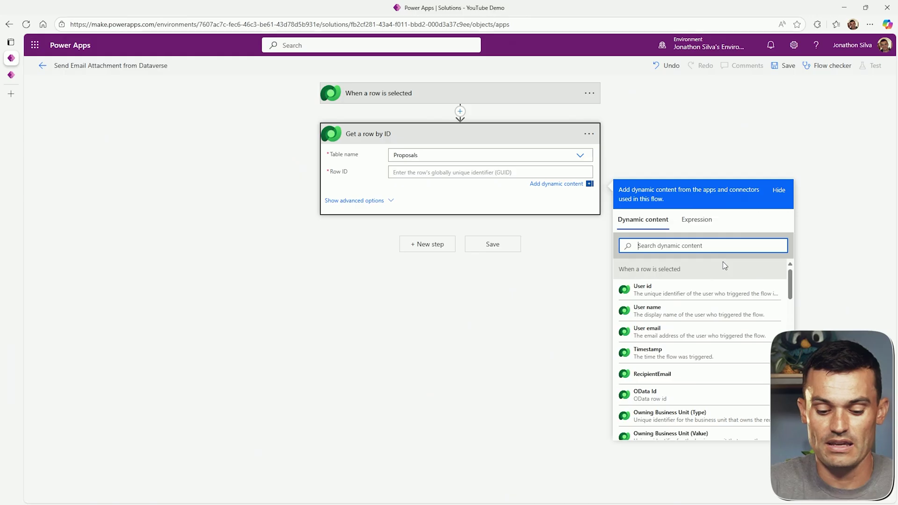
pyautogui.write('prop')
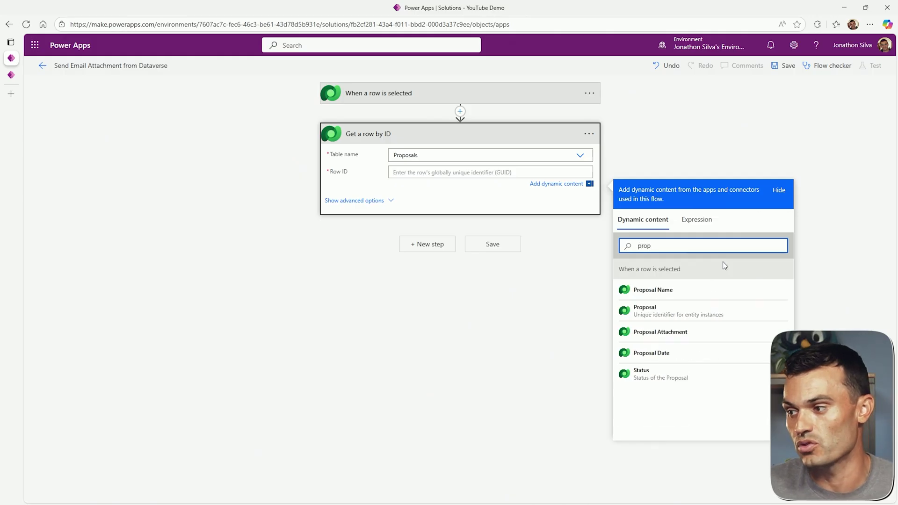
pyautogui.click(682, 319)
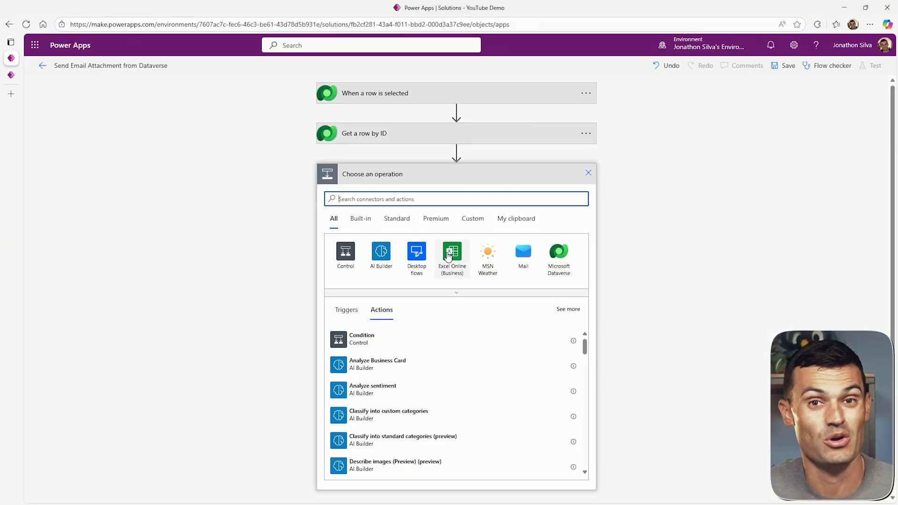
# Add Download a file or an image for Proposals, Row ID Proposal, column Proposal Attachment
pyautogui.click(560, 255)
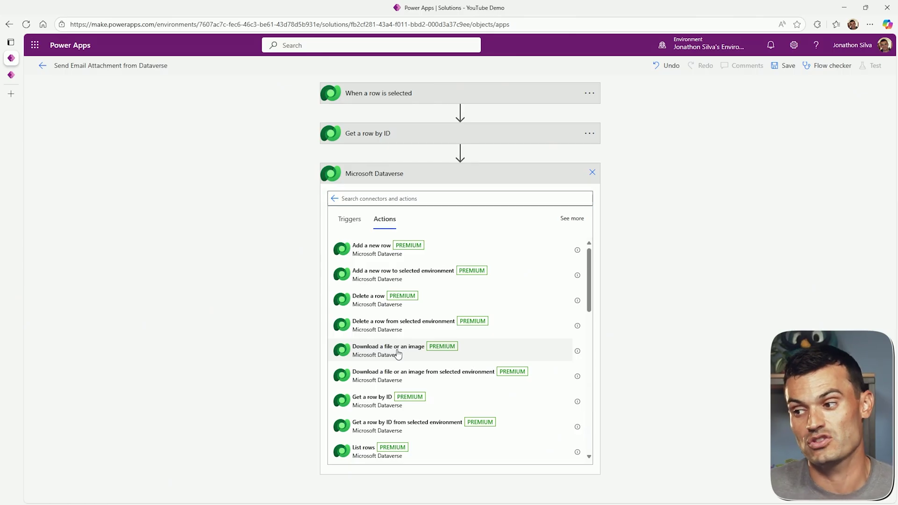
pyautogui.click(398, 354)
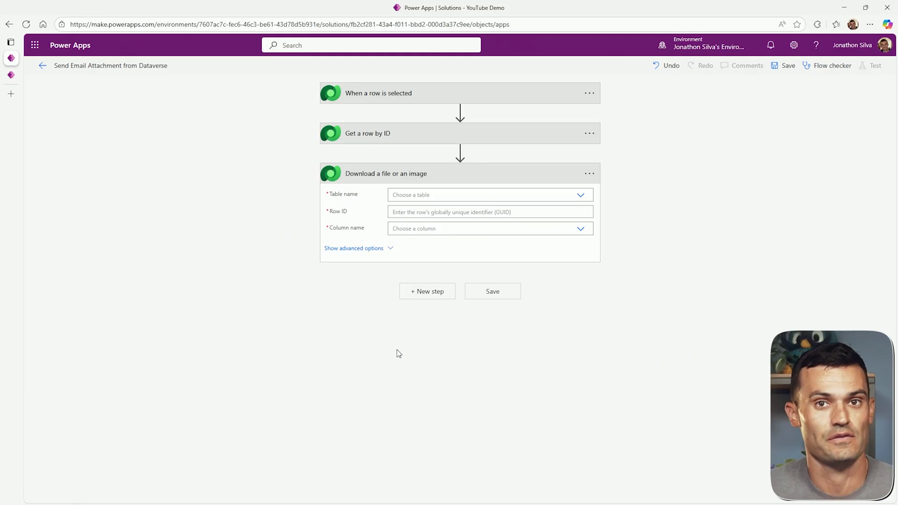
pyautogui.click(444, 194)
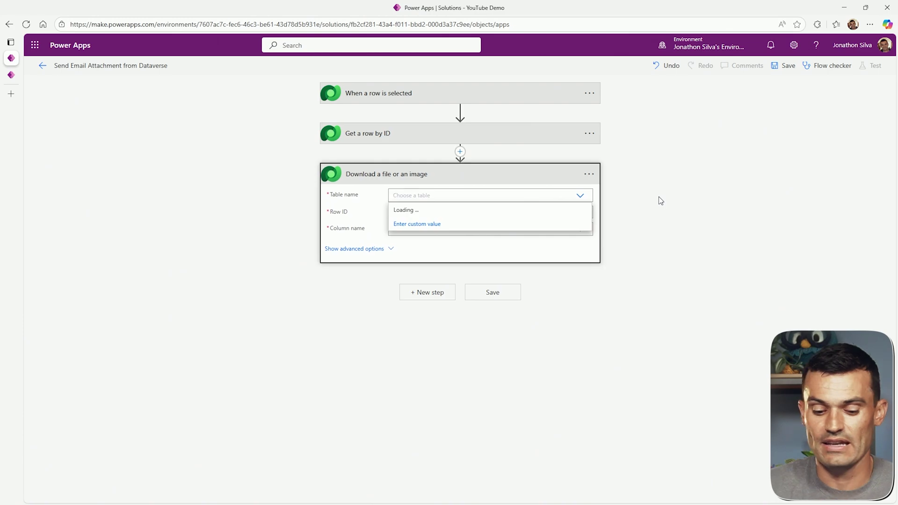
pyautogui.write('prop')
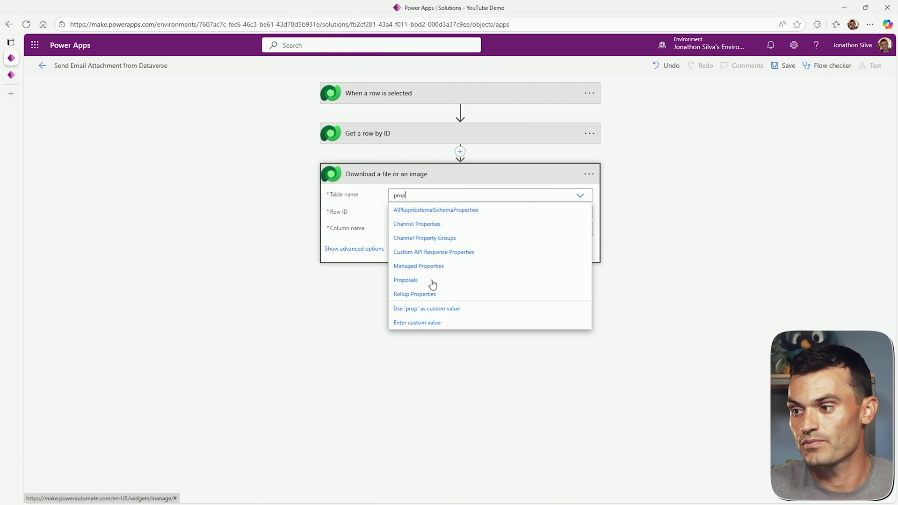
pyautogui.click(431, 283)
pyautogui.click(438, 215)
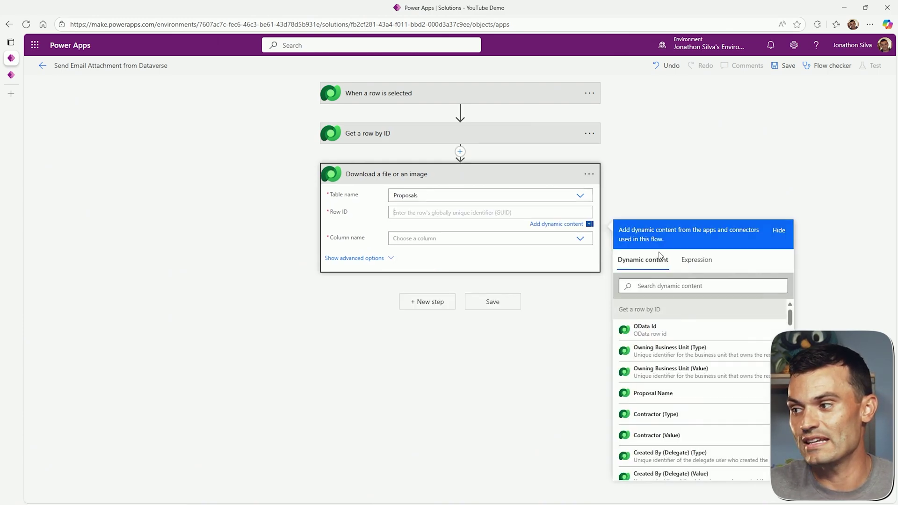
pyautogui.write('prop')
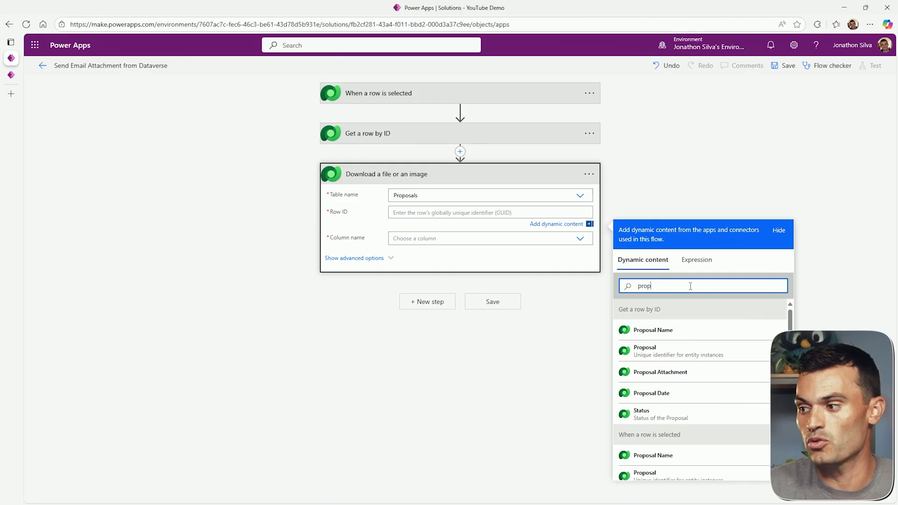
pyautogui.click(687, 359)
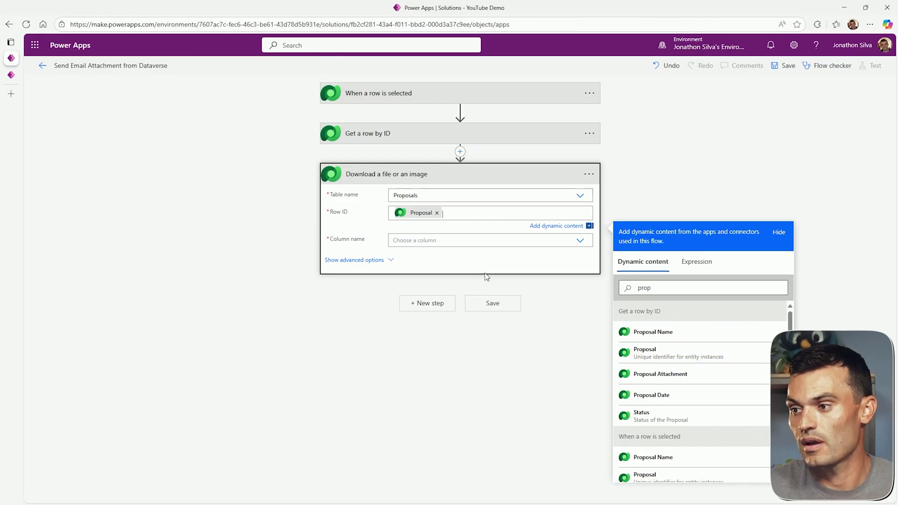
pyautogui.click(450, 243)
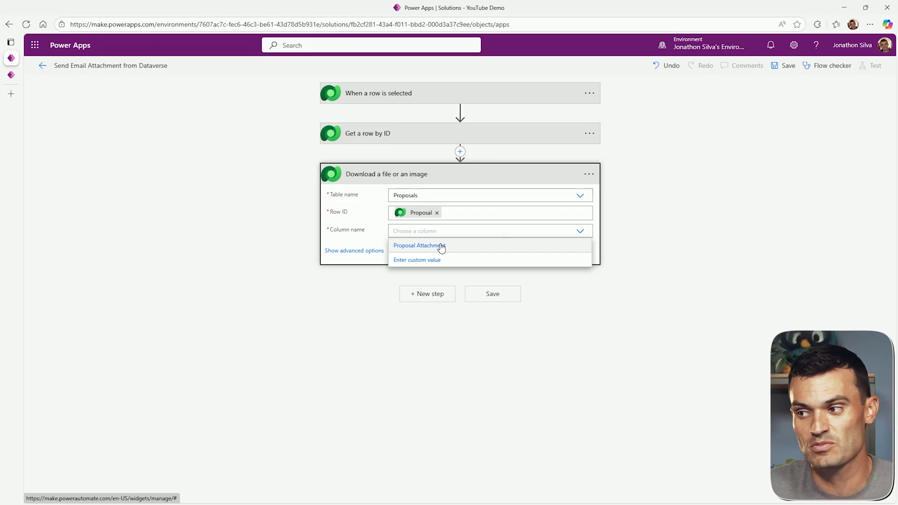
pyautogui.click(441, 246)
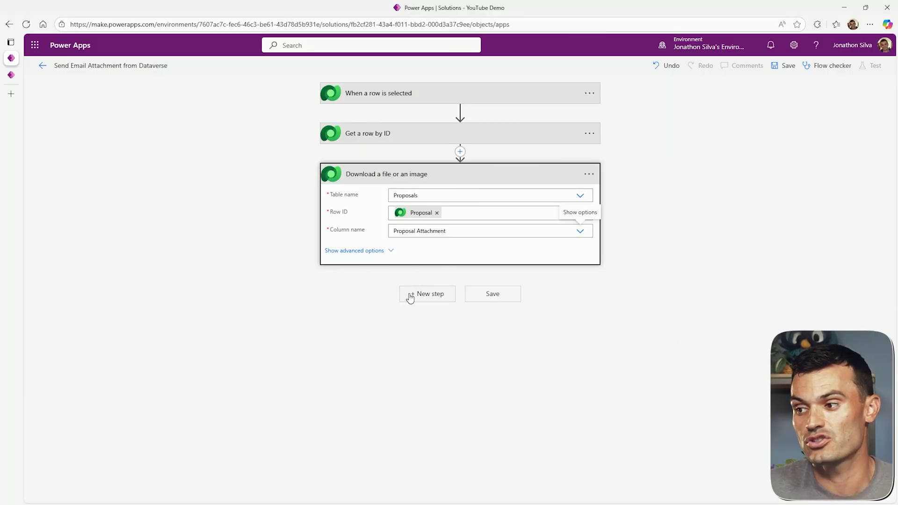
# Add a Send an email (V2) step addressed to the EmailAddress input
pyautogui.click(410, 298)
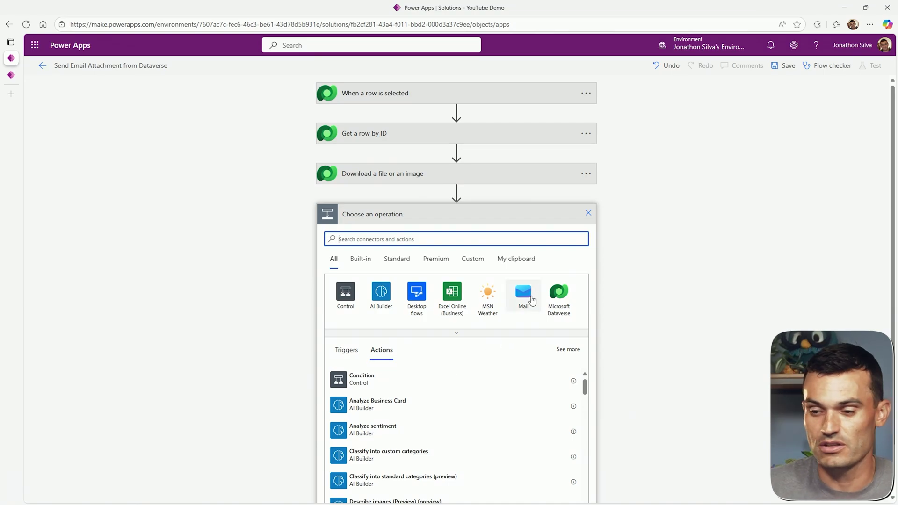
pyautogui.write('send email')
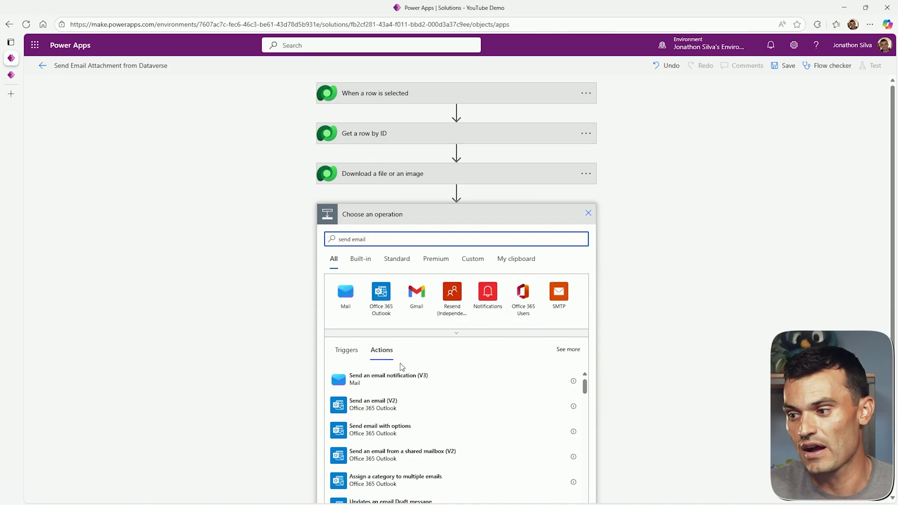
pyautogui.click(420, 407)
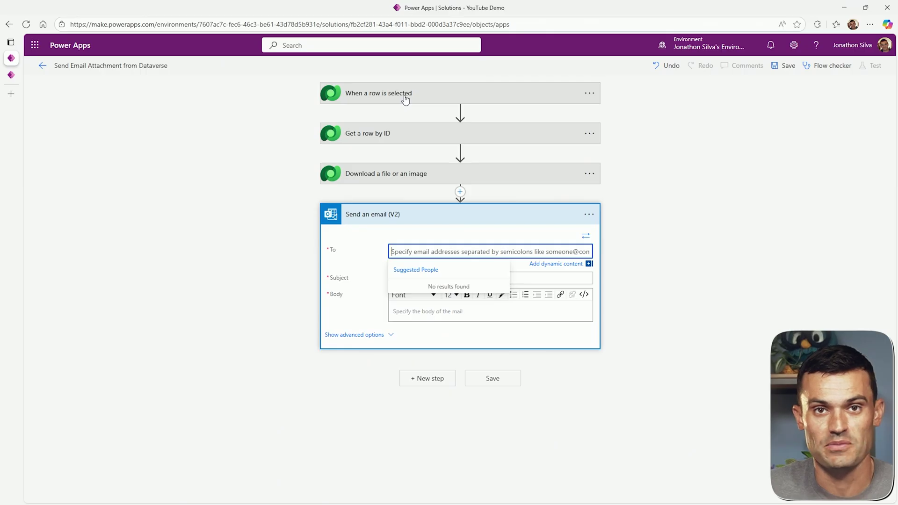
pyautogui.click(564, 264)
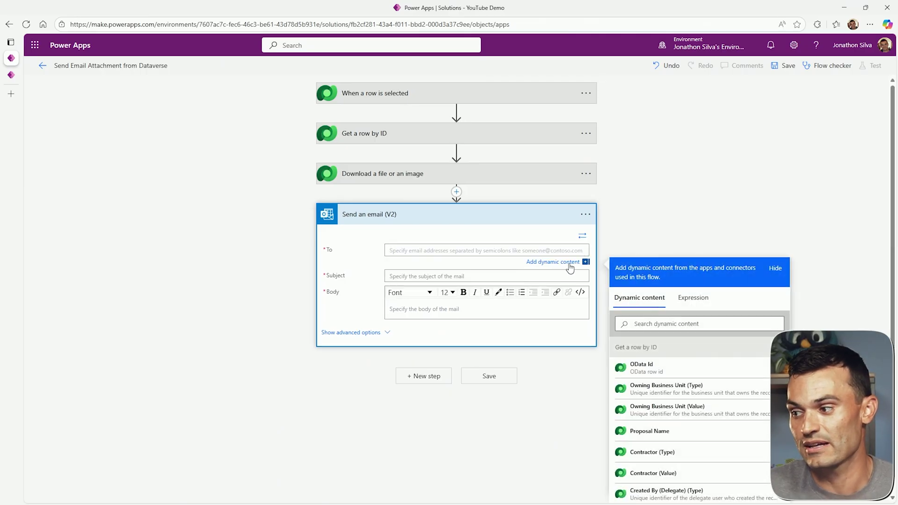
pyautogui.scroll(-6, 759, 424)
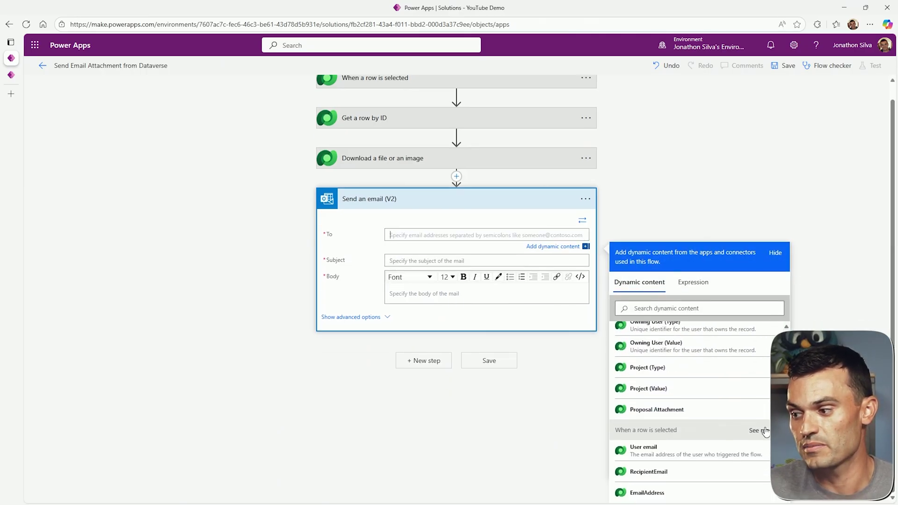
pyautogui.click(672, 496)
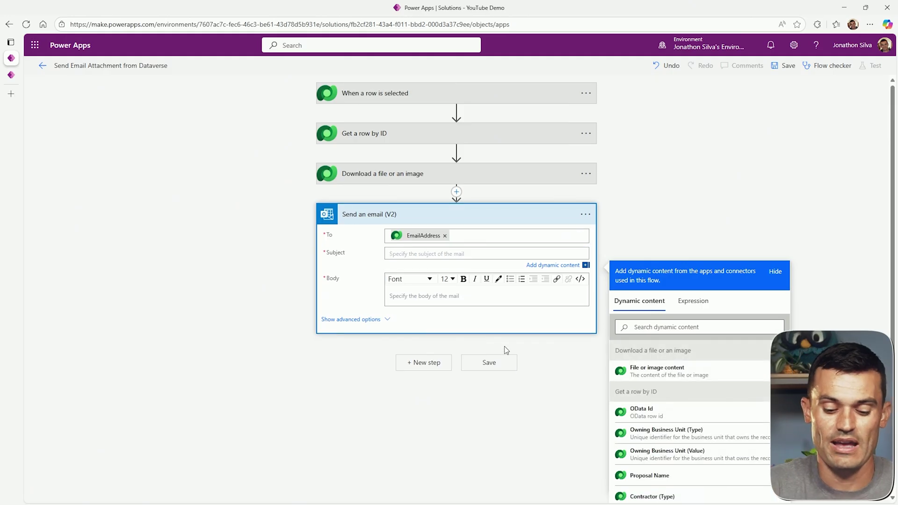
# Give the email subject 'Demo File Attachement from Dataverse' and body 'See attached'
pyautogui.write('Demo ')
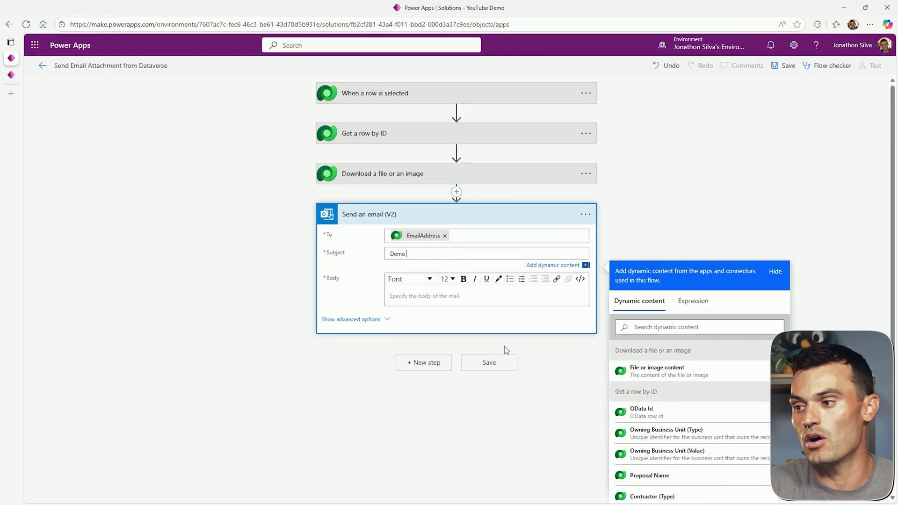
pyautogui.write('File Atta')
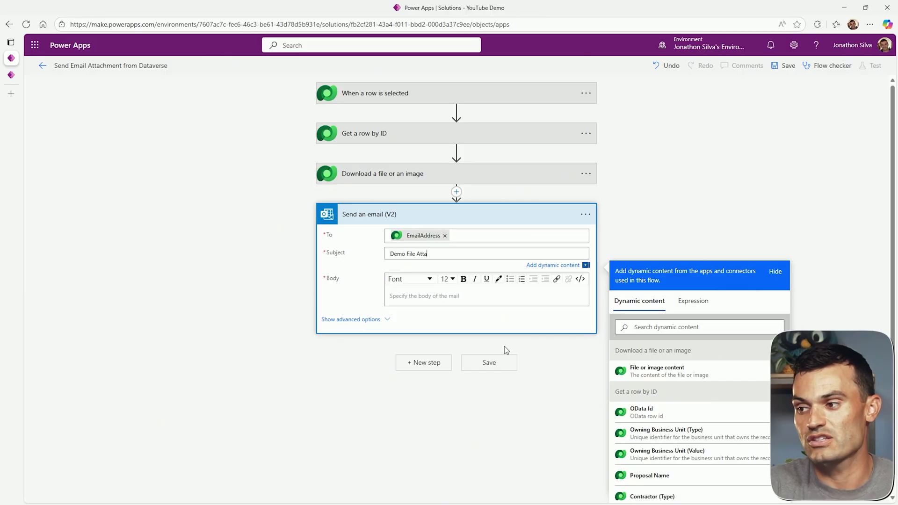
pyautogui.write('chement from Dataverse')
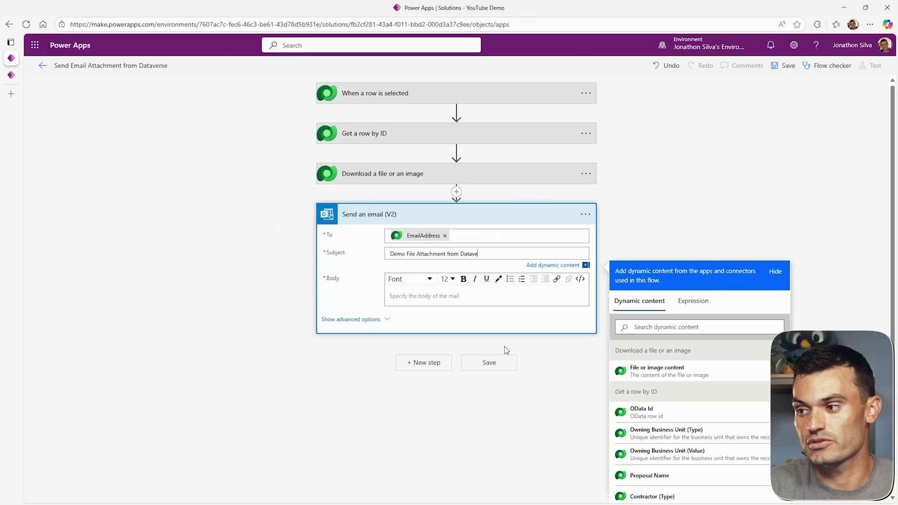
pyautogui.click(440, 296)
pyautogui.write('See')
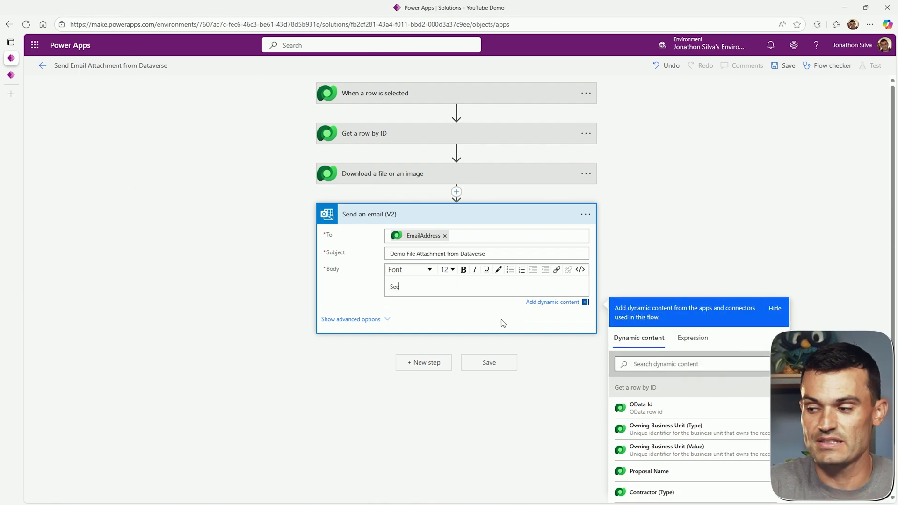
pyautogui.write(' attached')
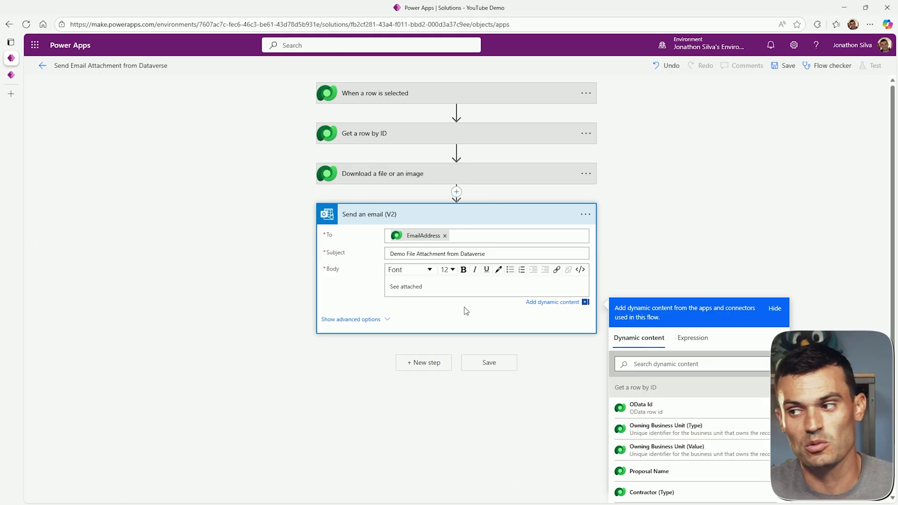
# Reveal the email's advanced options and set Attachments Content to the downloaded File or image content
pyautogui.click(387, 320)
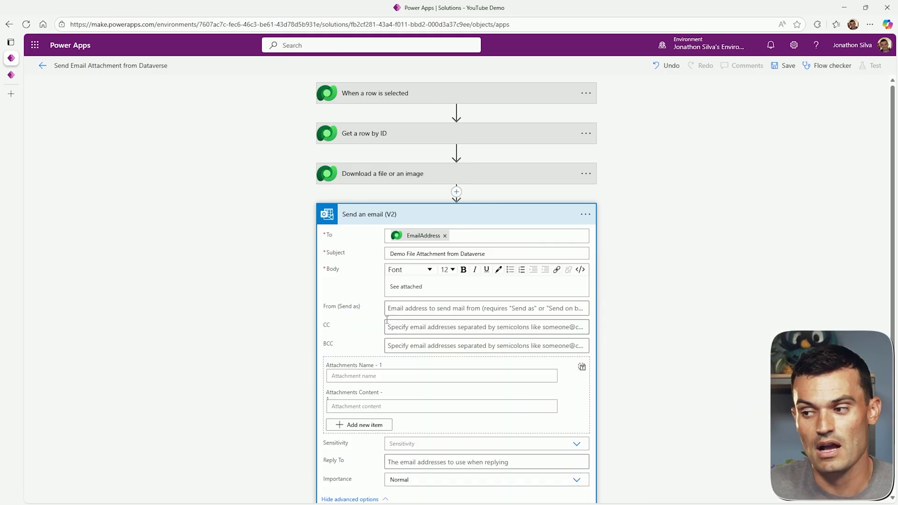
pyautogui.scroll(-1, 340, 318)
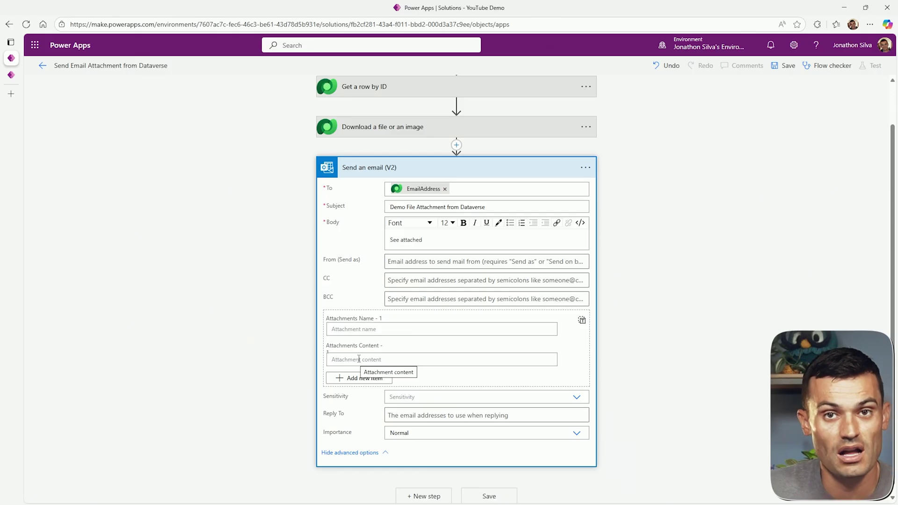
pyautogui.click(399, 329)
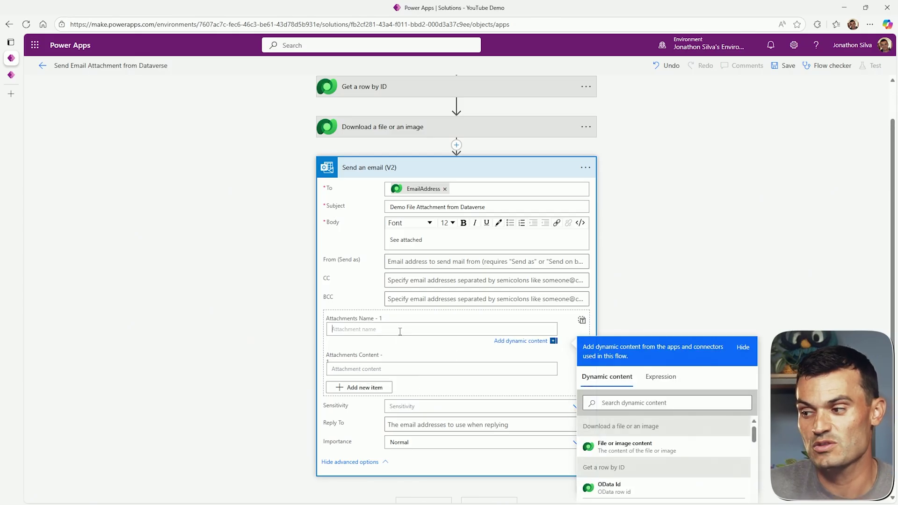
pyautogui.scroll(-2, 725, 272)
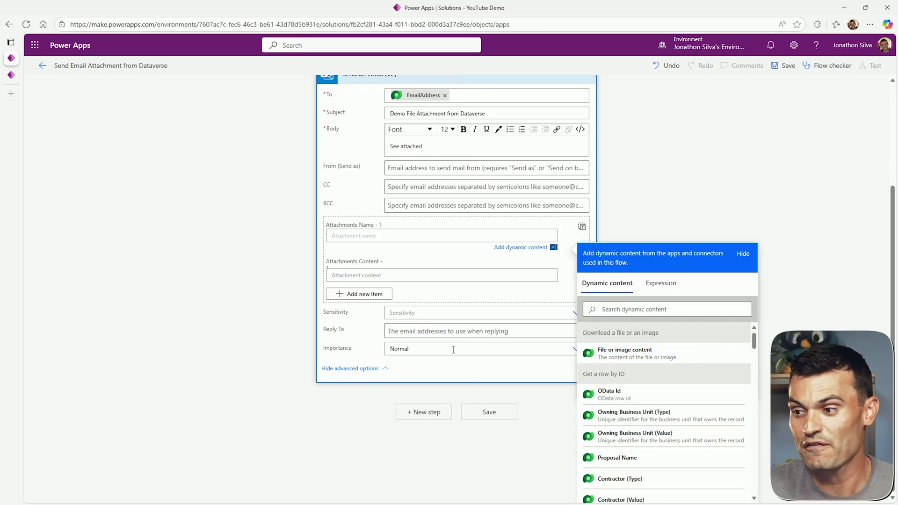
pyautogui.click(363, 276)
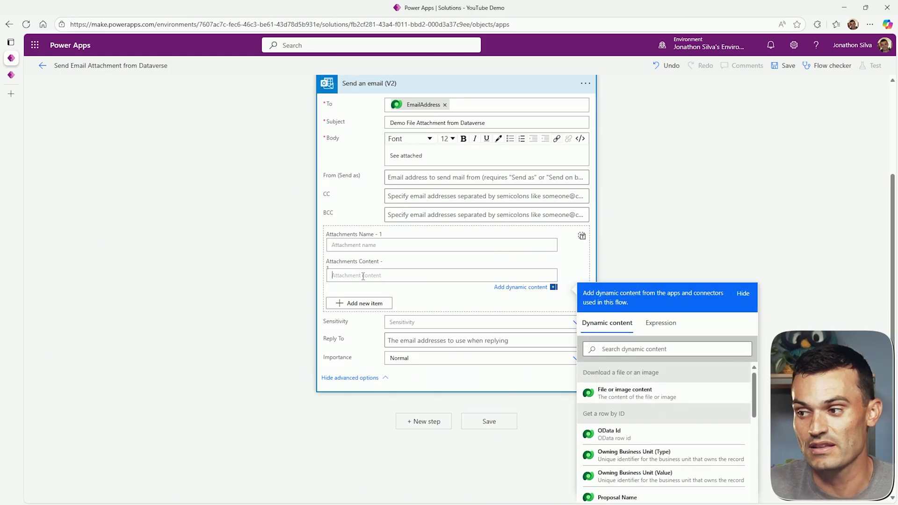
pyautogui.click(665, 395)
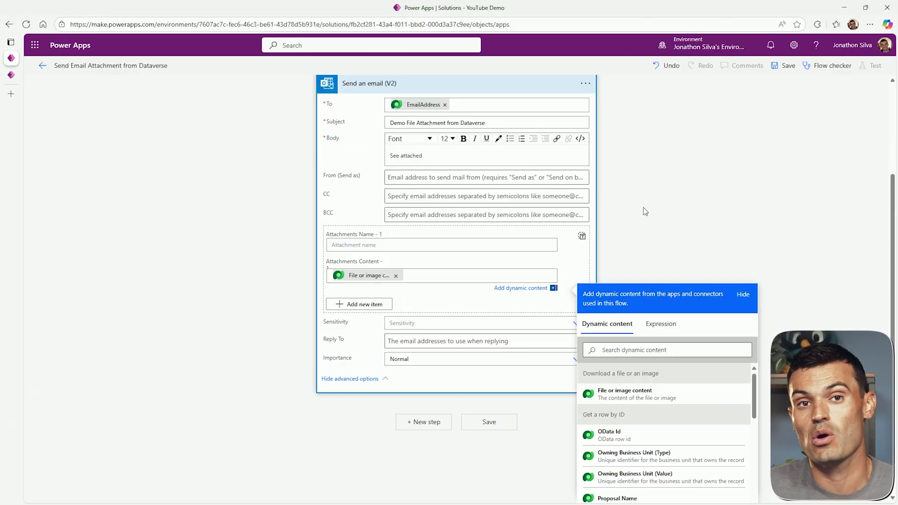
pyautogui.scroll(1, 646, 213)
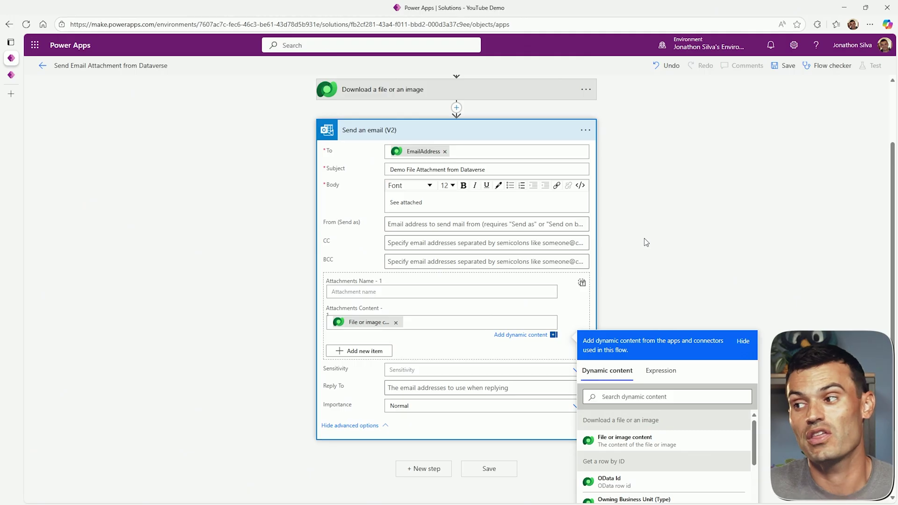
pyautogui.scroll(2, 645, 248)
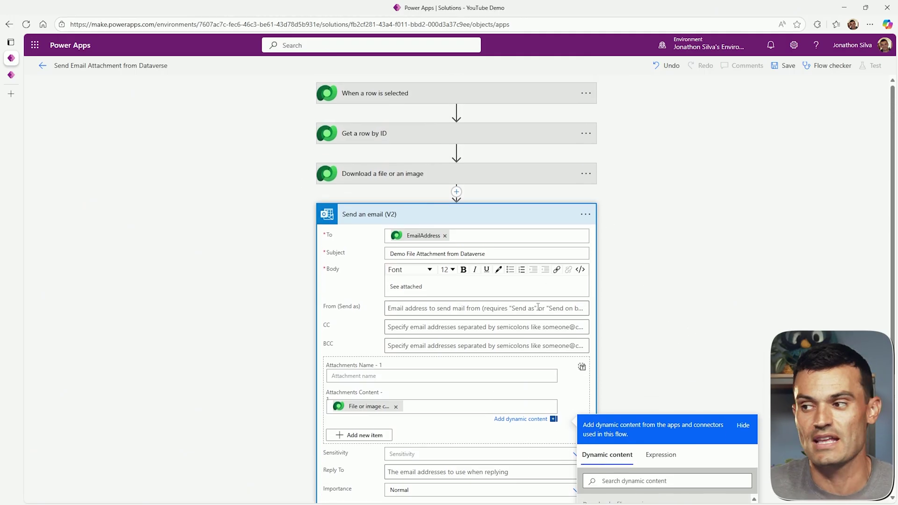
# Insert a Compose action between the download and email steps
pyautogui.click(456, 193)
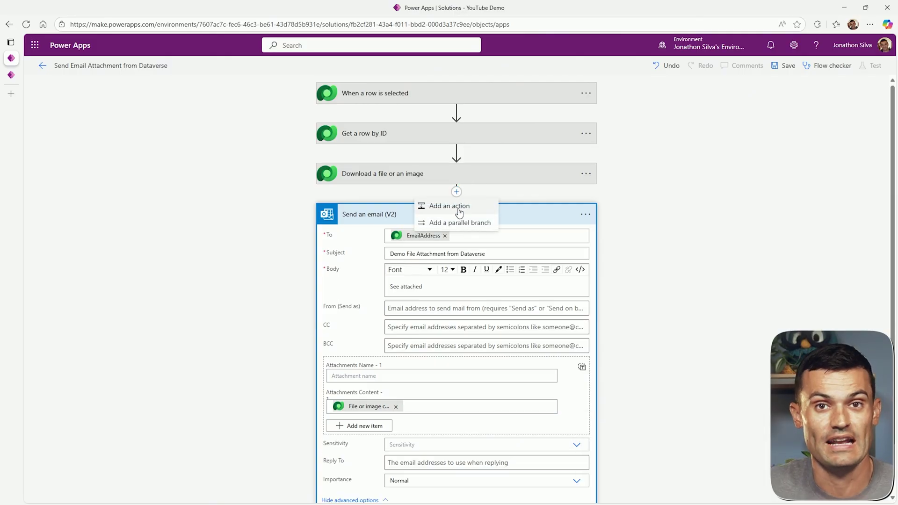
pyautogui.click(458, 209)
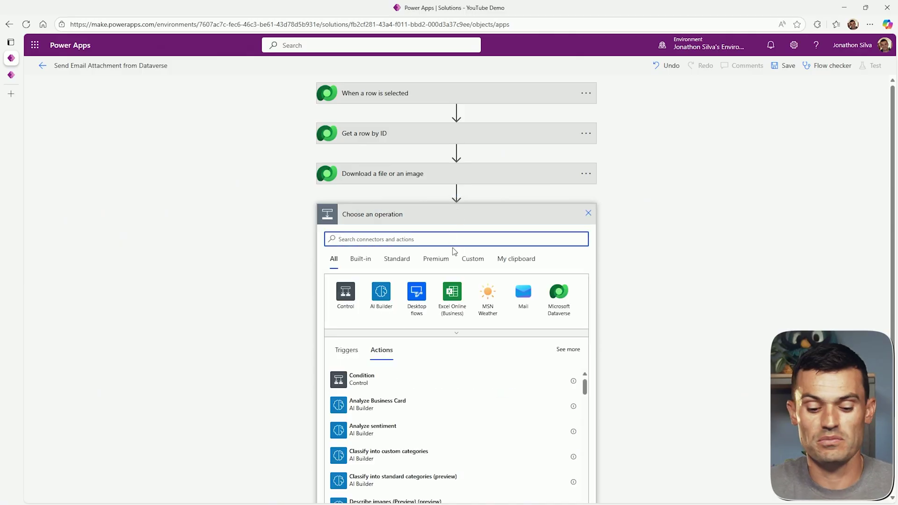
pyautogui.write('compose')
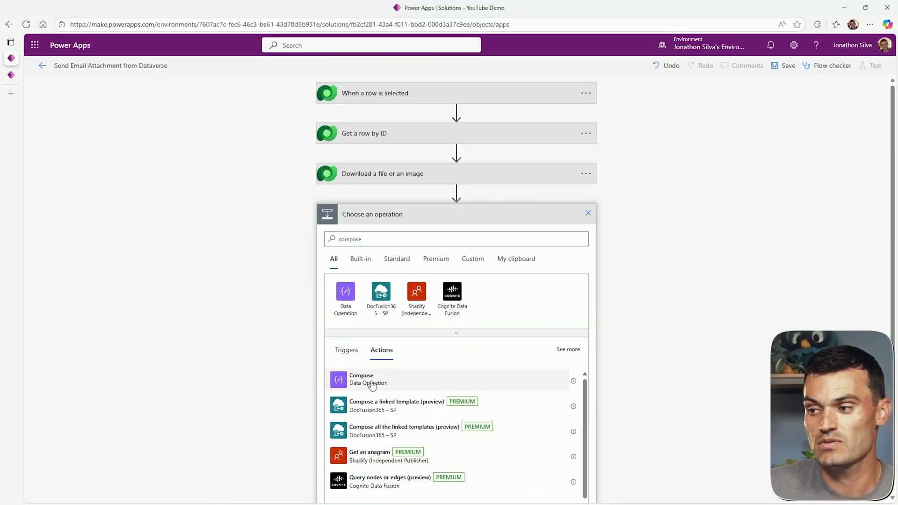
pyautogui.click(372, 381)
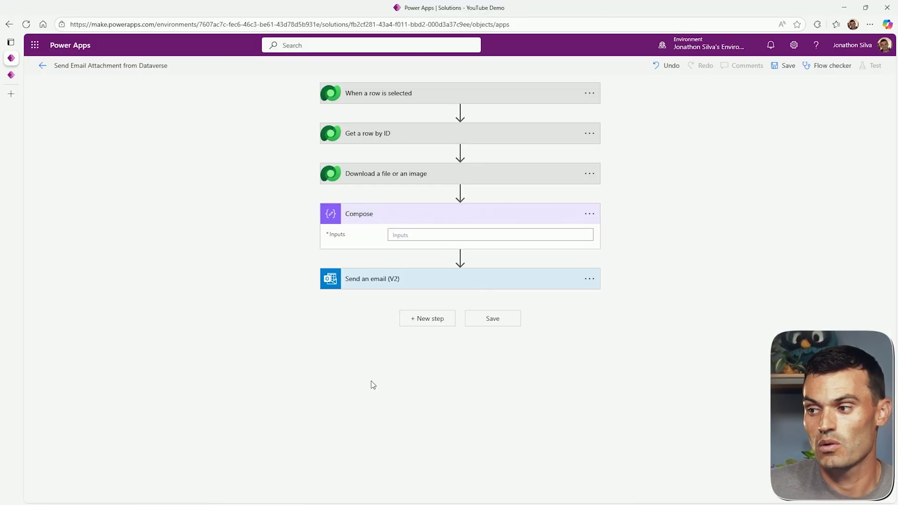
# Rename the Compose step to 'Compose - File Attachment Name'
pyautogui.click(588, 214)
pyautogui.click(608, 229)
pyautogui.click(468, 216)
pyautogui.write('- File Attachment Name')
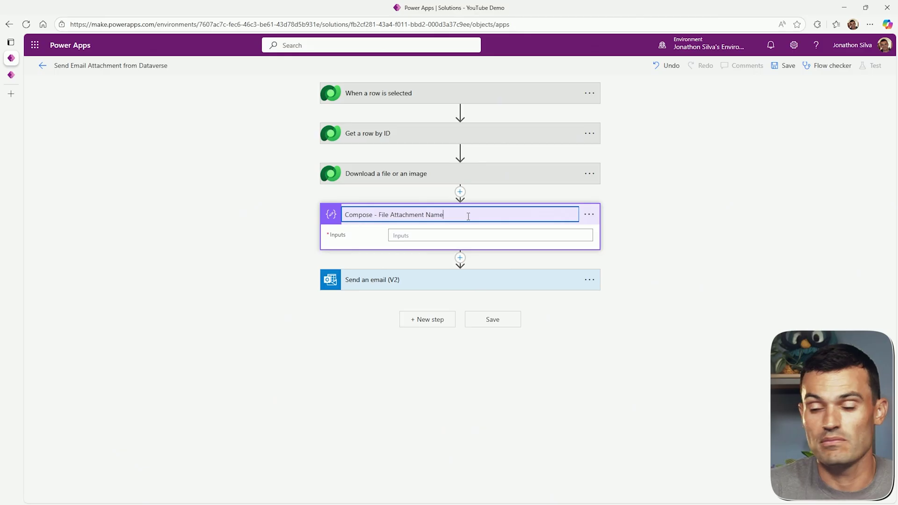
pyautogui.click(669, 223)
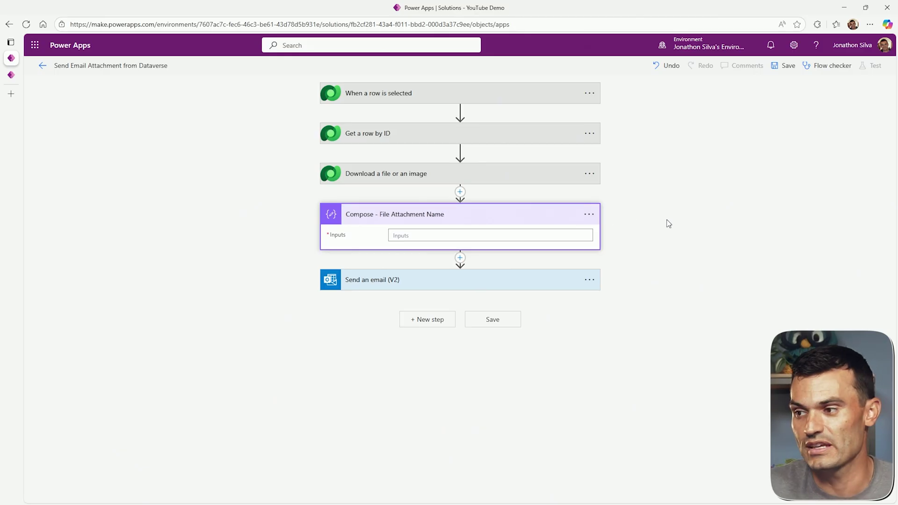
# Put the Proposal Attachment dynamic value into the Compose inputs
pyautogui.click(405, 235)
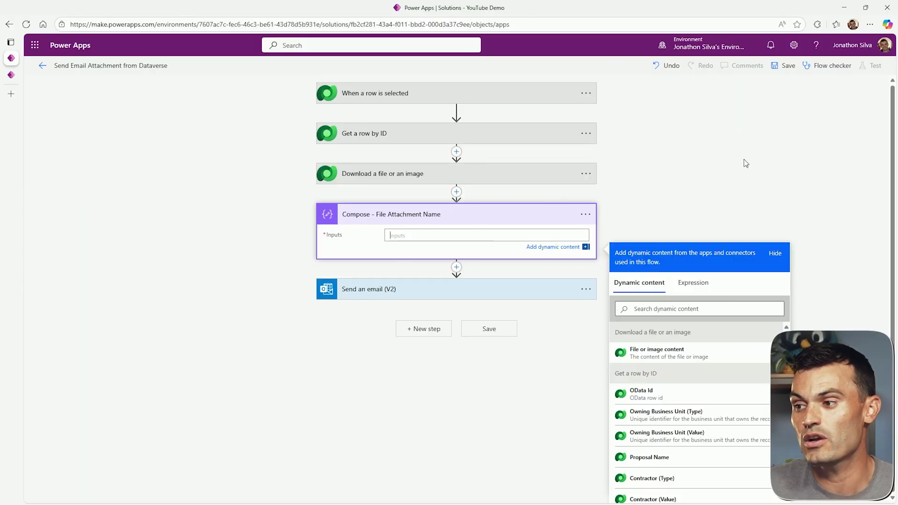
pyautogui.click(705, 310)
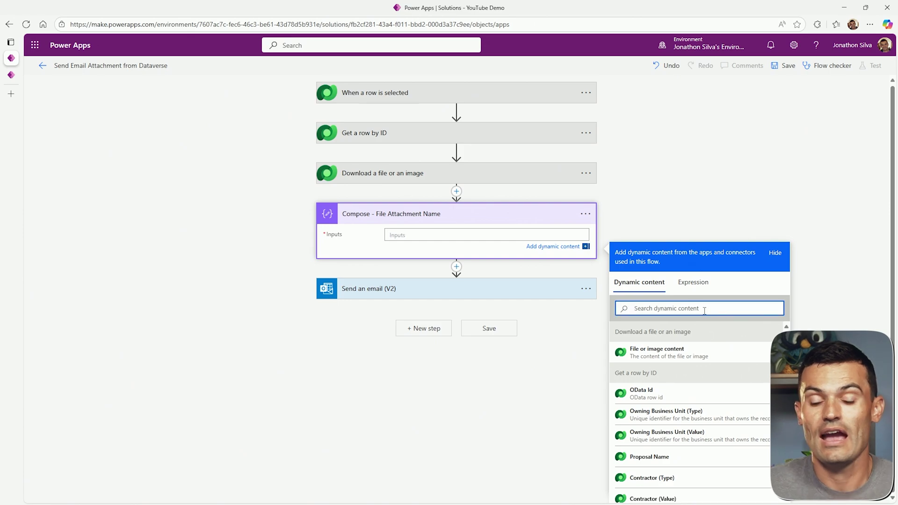
pyautogui.write('attach')
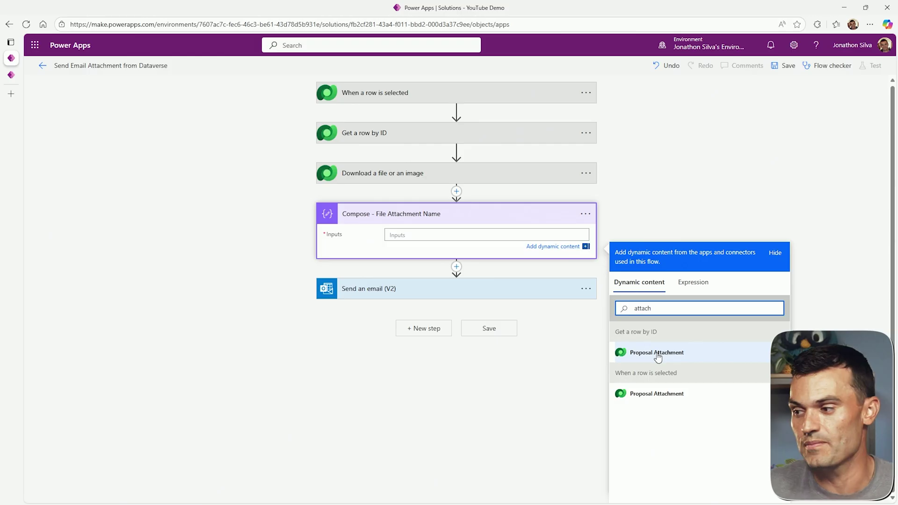
pyautogui.click(653, 356)
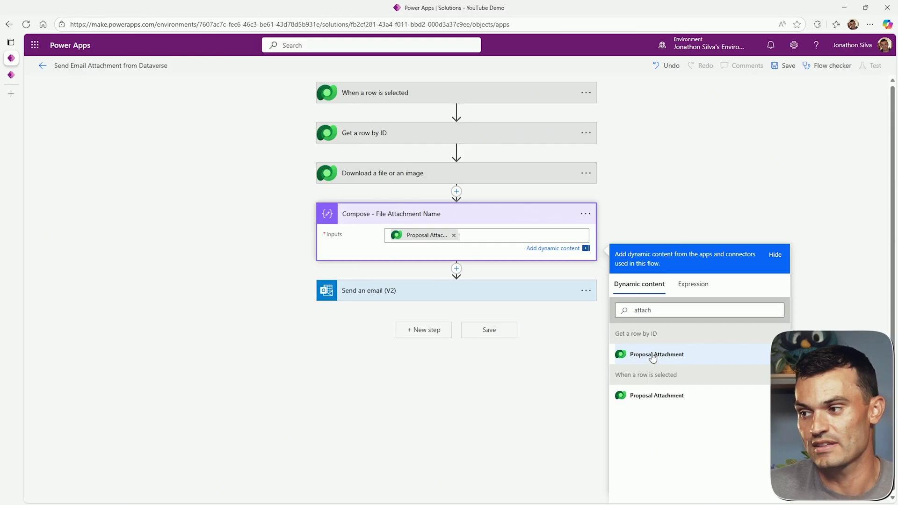
pyautogui.doubleClick(624, 311)
pyautogui.press('BackSpace')
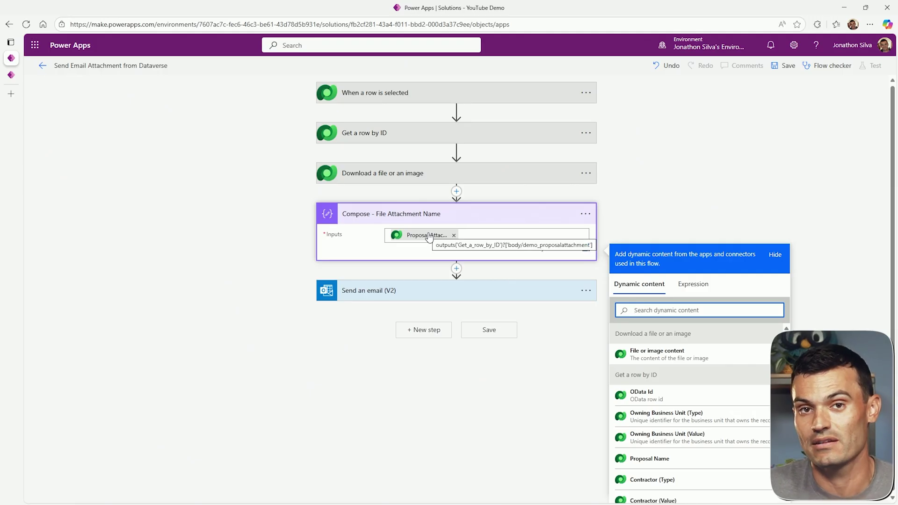
# Copy the Proposal Attachment token, then remove it from the Compose inputs
pyautogui.click(475, 236)
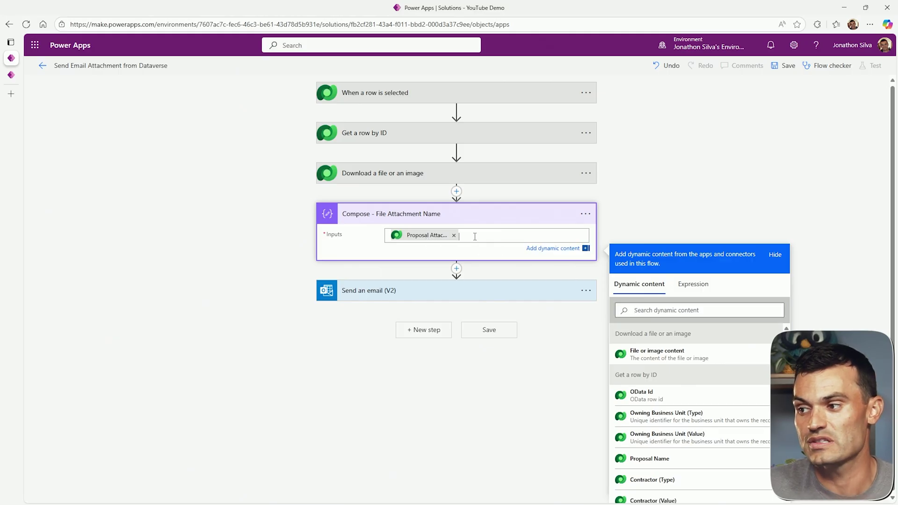
pyautogui.click(406, 235)
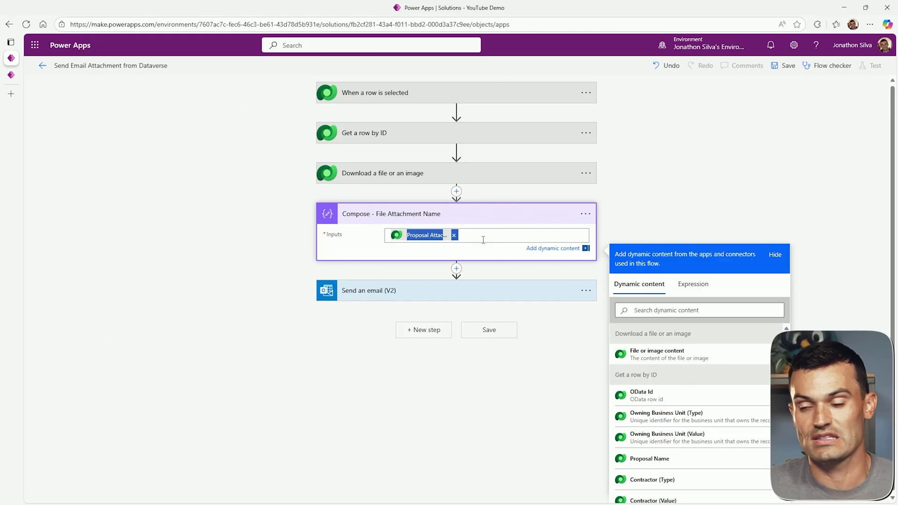
pyautogui.click(482, 239)
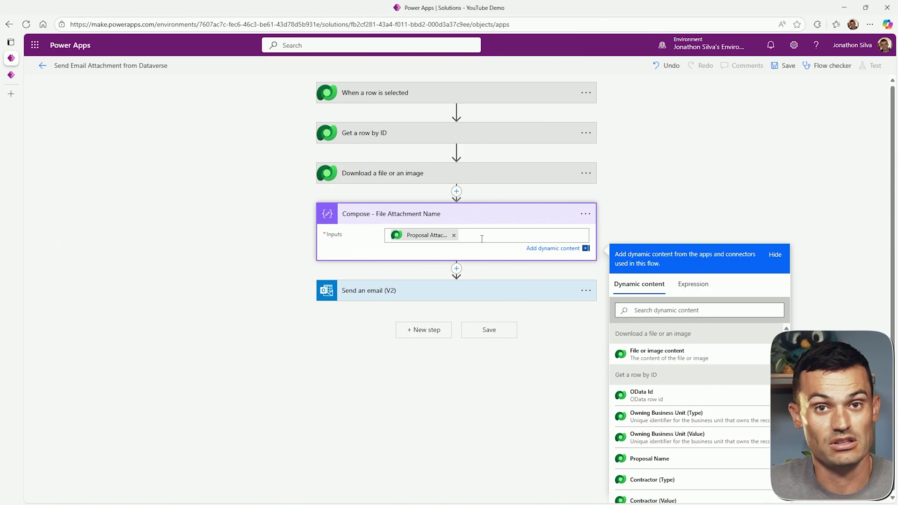
pyautogui.hotkey('ctrl', 'a')
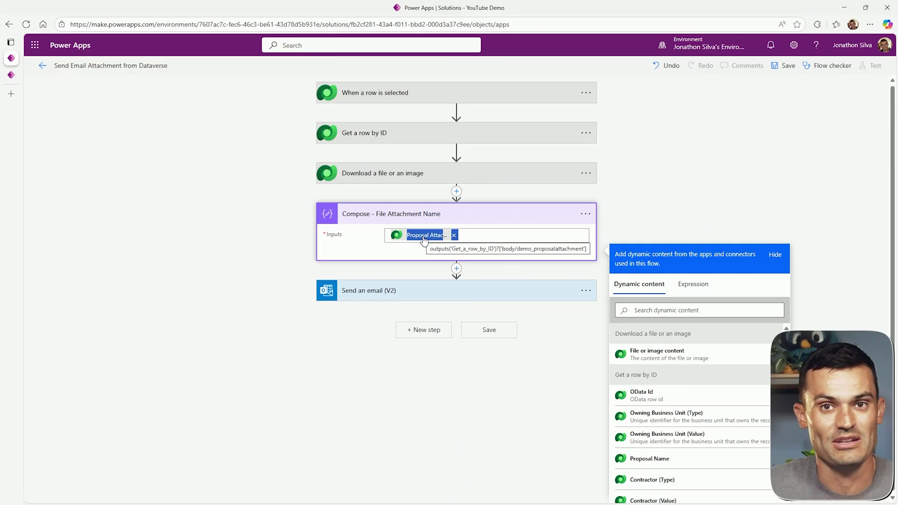
pyautogui.click(454, 235)
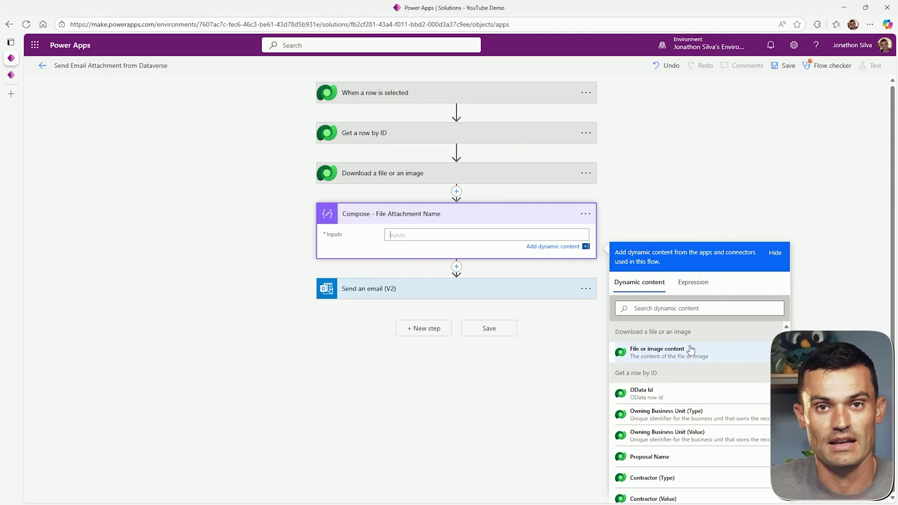
# Paste the copied token expression into the Compose inputs' Expression box
pyautogui.click(699, 286)
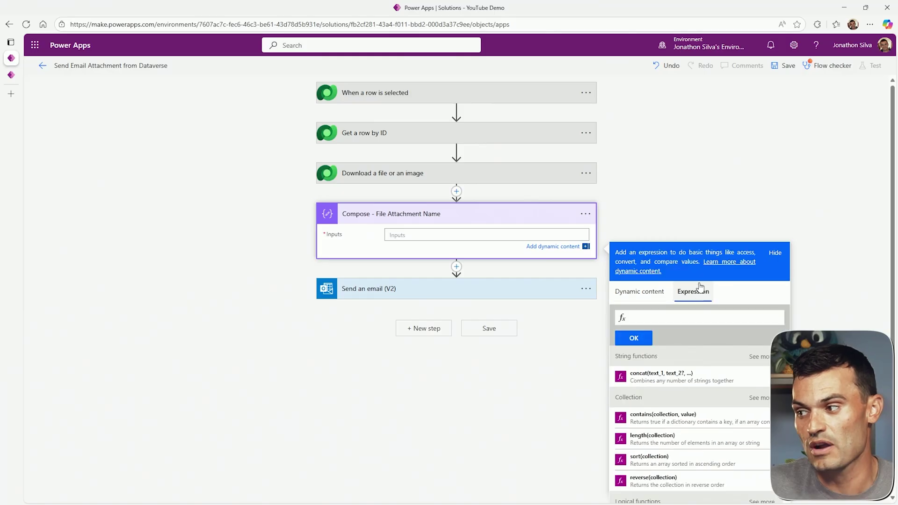
pyautogui.click(689, 320)
pyautogui.hotkey('ctrl', 'v')
pyautogui.hotkey('ctrl', 'a')
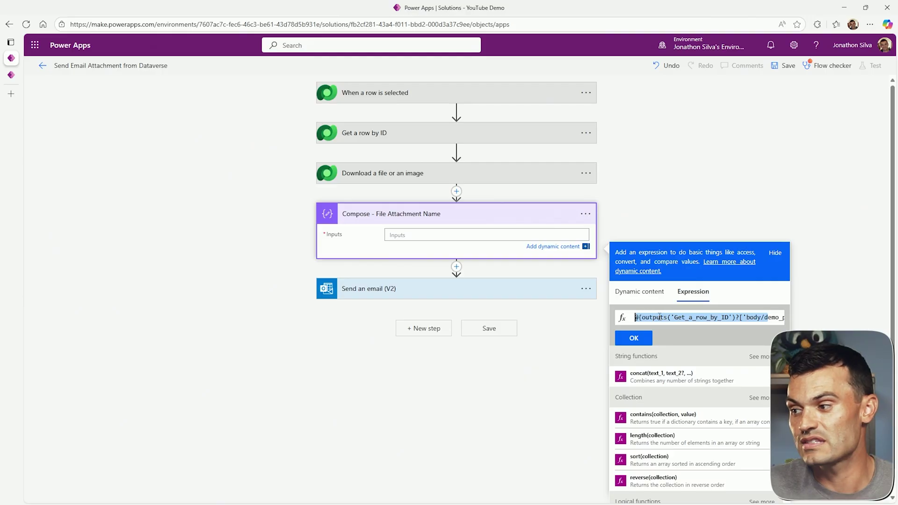
pyautogui.moveTo(660, 317); pyautogui.dragTo(790, 324)
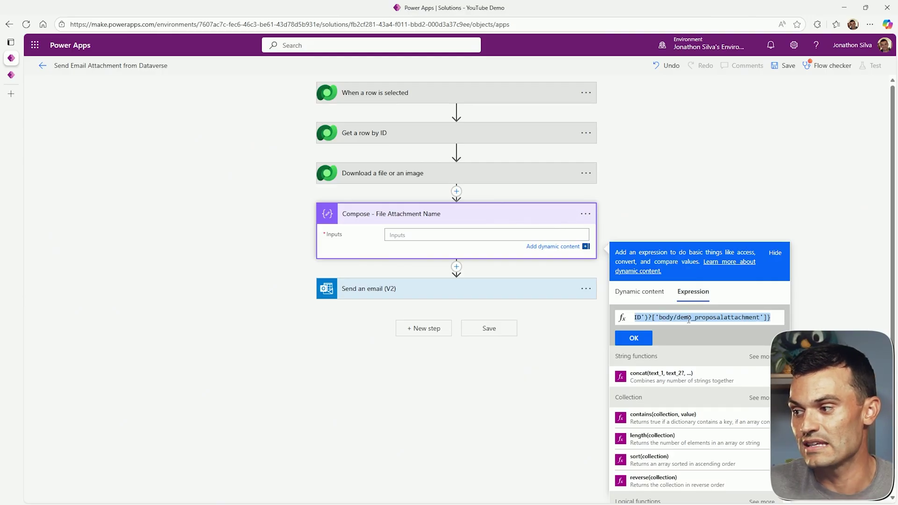
pyautogui.click(720, 318)
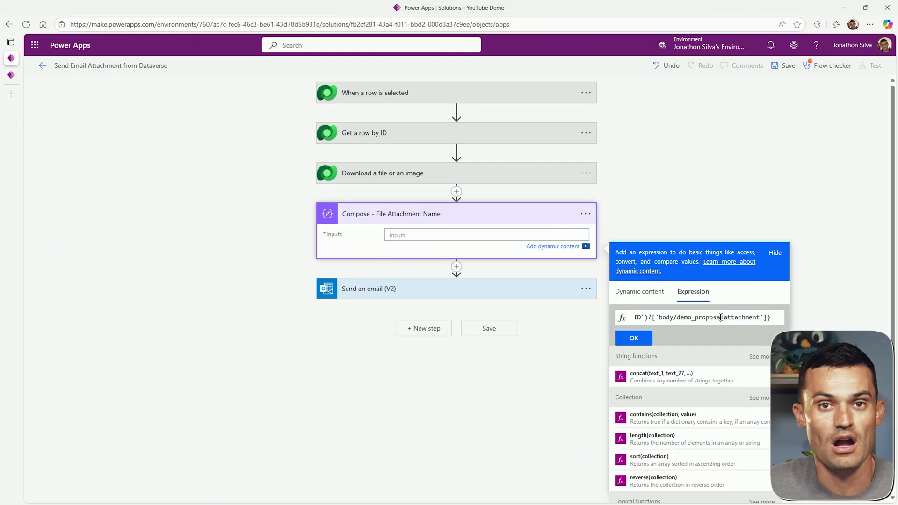
pyautogui.moveTo(721, 317); pyautogui.dragTo(637, 315)
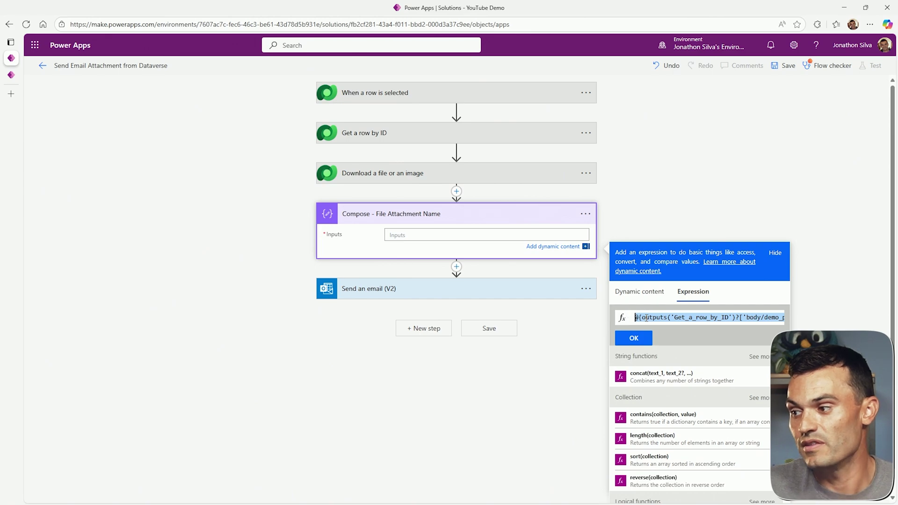
# Strip the leading @{ and change the column to demo_proposalattachment_name
pyautogui.click(646, 318)
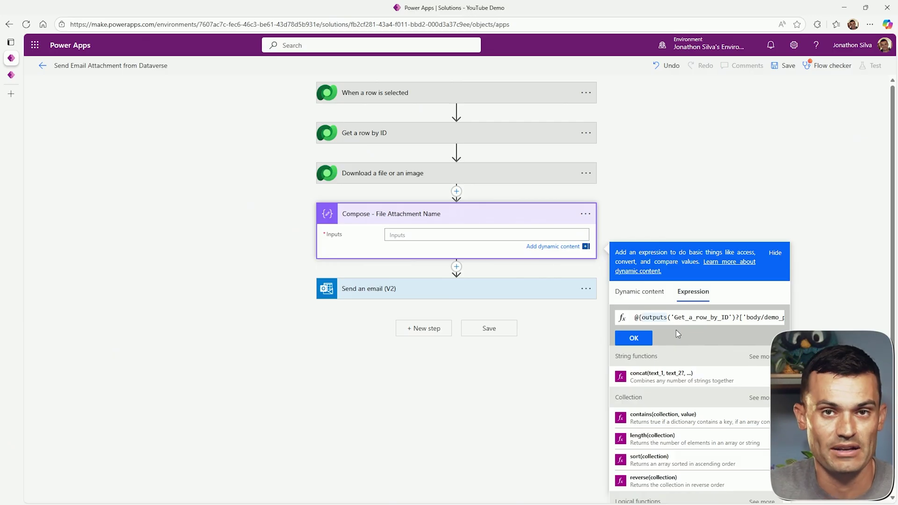
pyautogui.press('BackSpace')
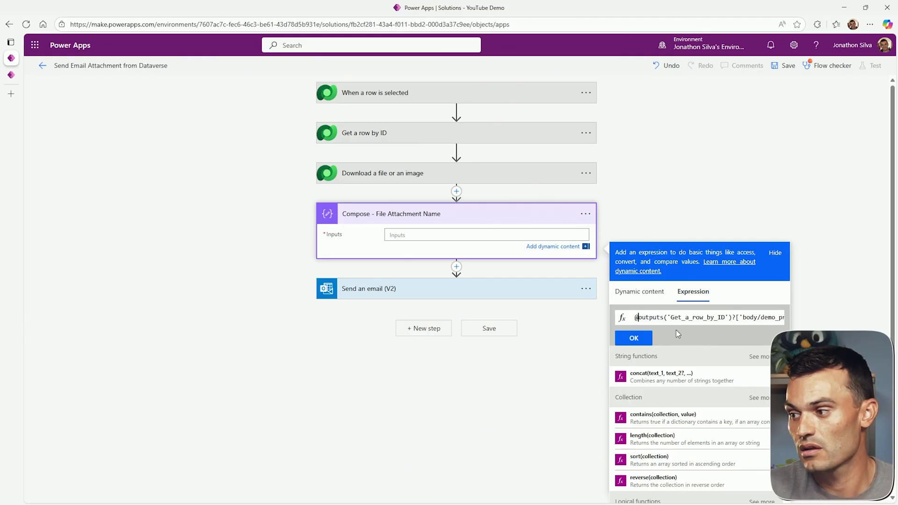
pyautogui.press('BackSpace')
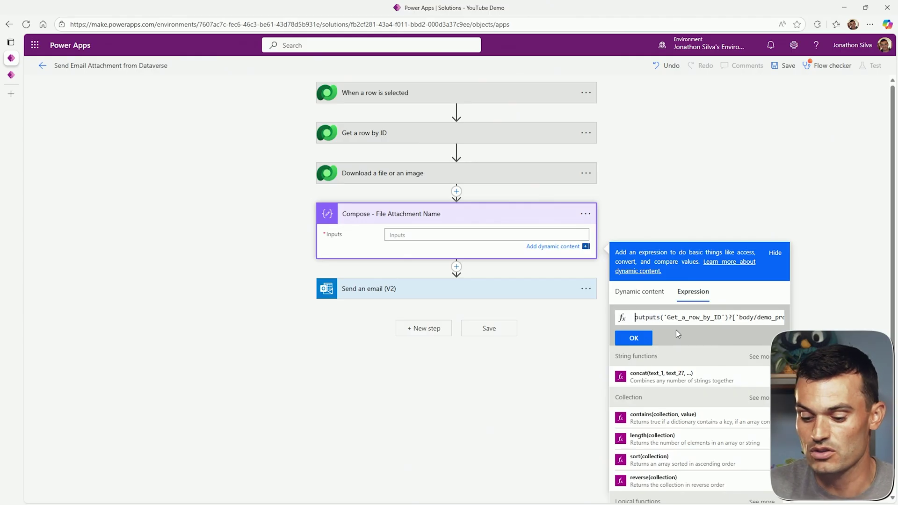
pyautogui.press('End')
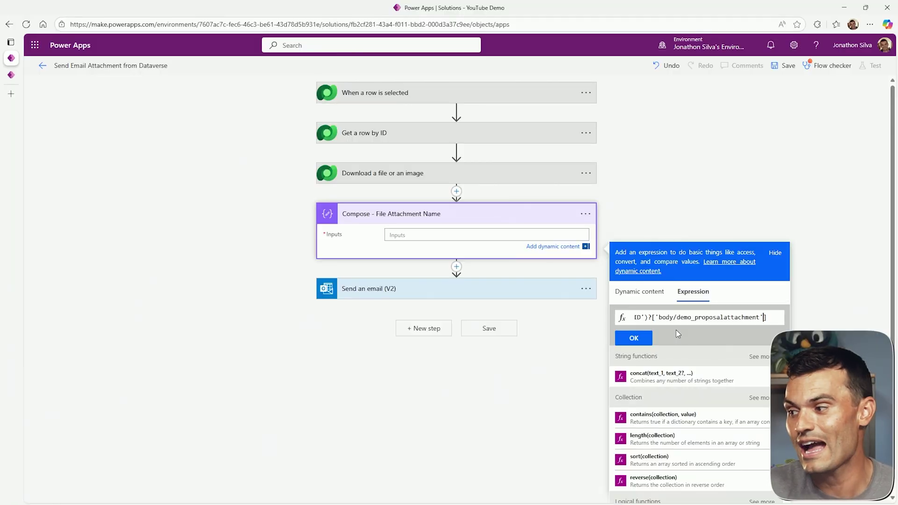
pyautogui.press('Left')
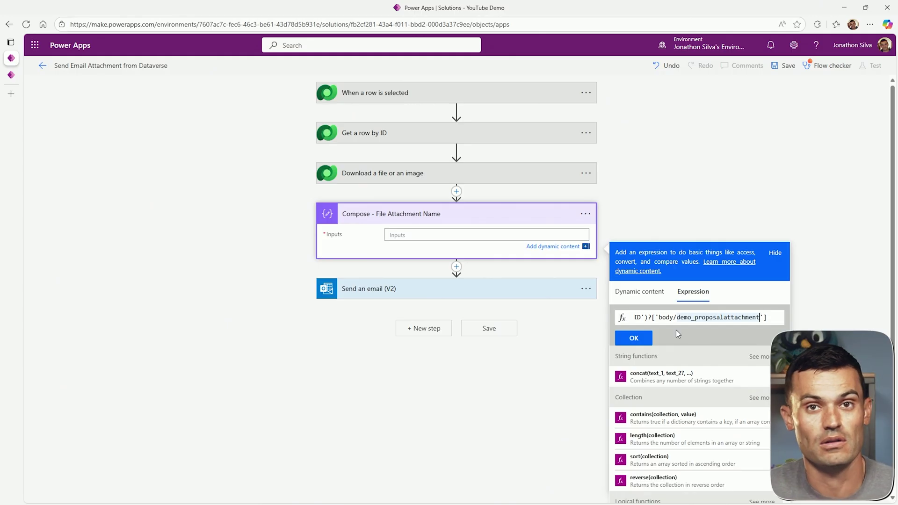
pyautogui.write('_')
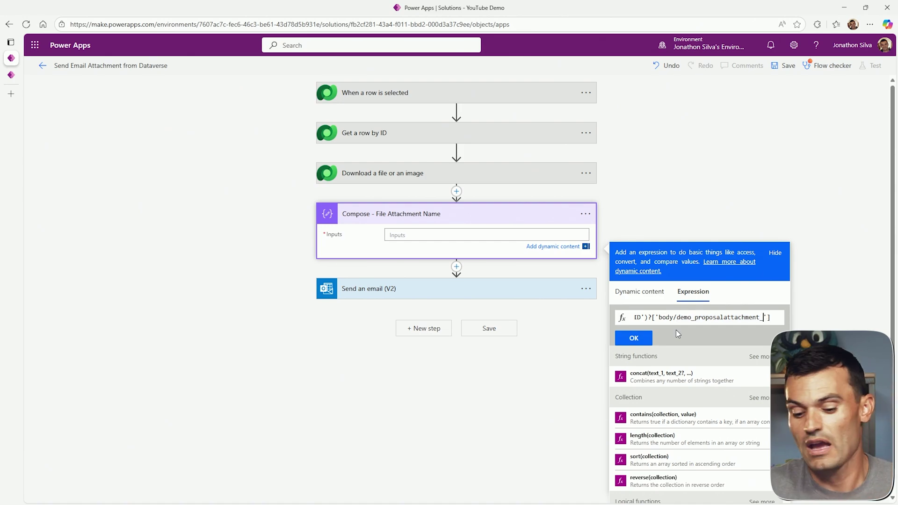
pyautogui.write('name')
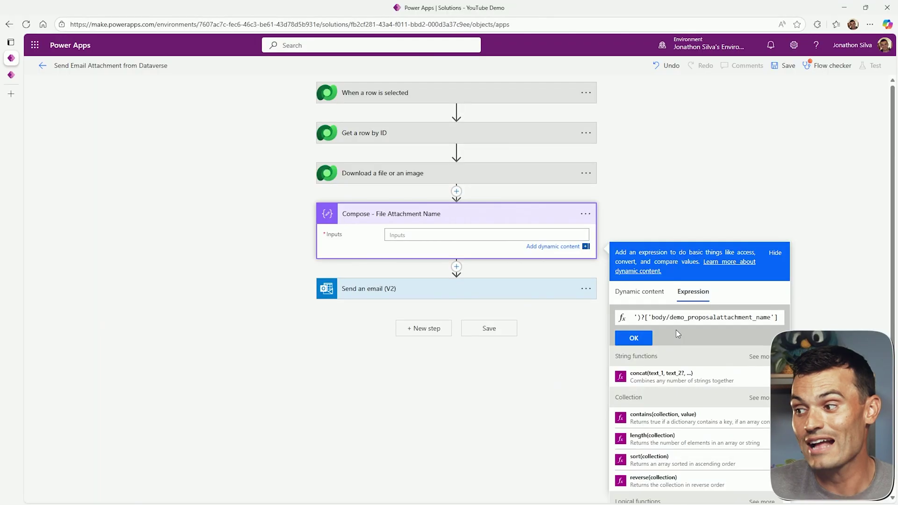
# Confirm the Compose expression, set the email's Attachments Name to Compose Outputs, and save
pyautogui.click(634, 338)
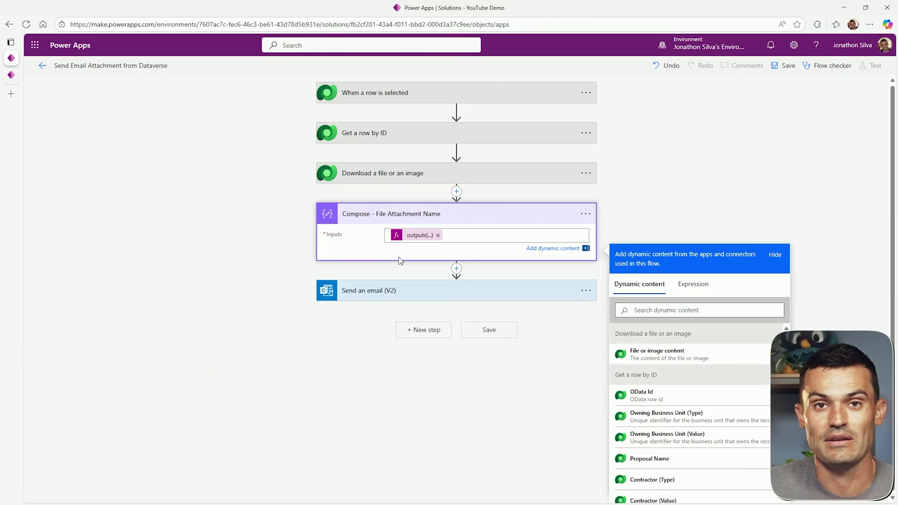
pyautogui.click(409, 292)
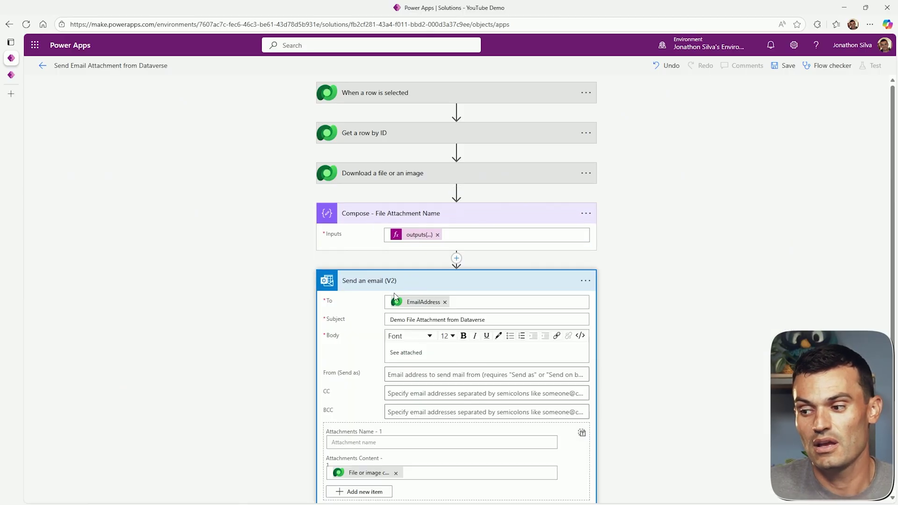
pyautogui.click(385, 443)
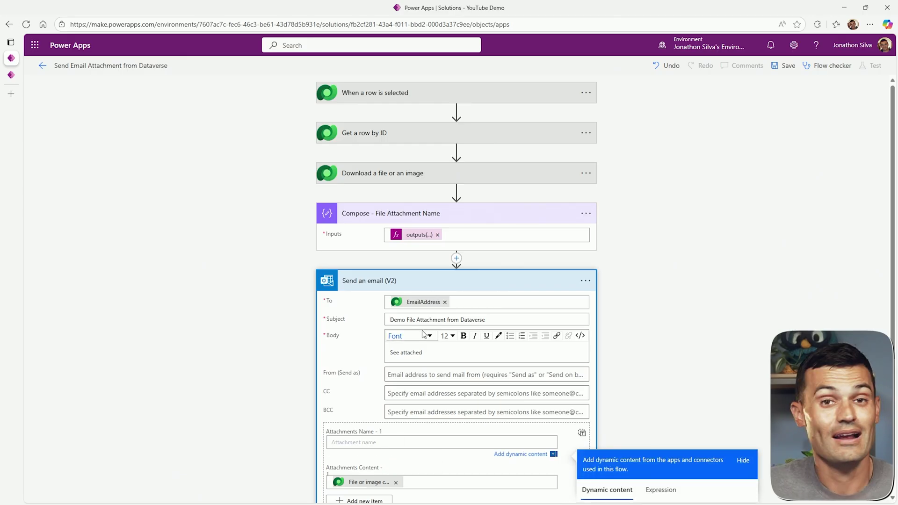
pyautogui.scroll(-1, 424, 332)
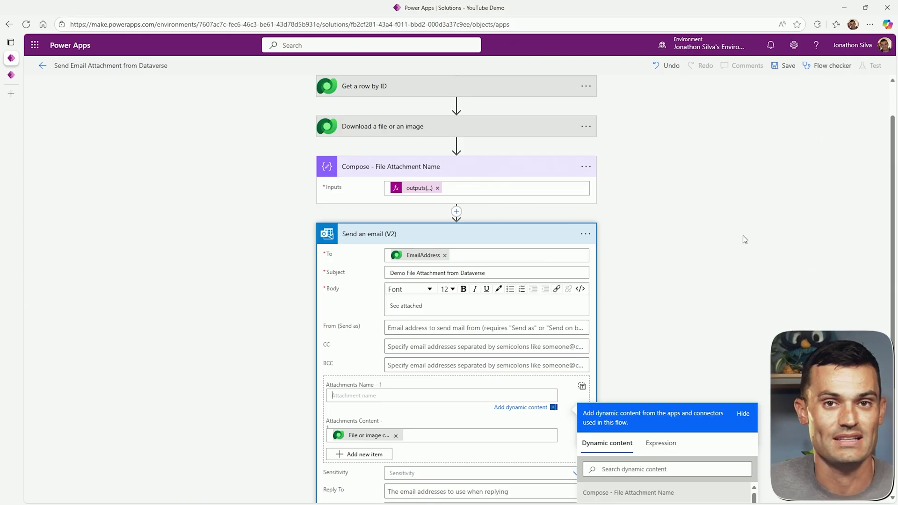
pyautogui.scroll(-1, 737, 248)
pyautogui.scroll(-1, 721, 221)
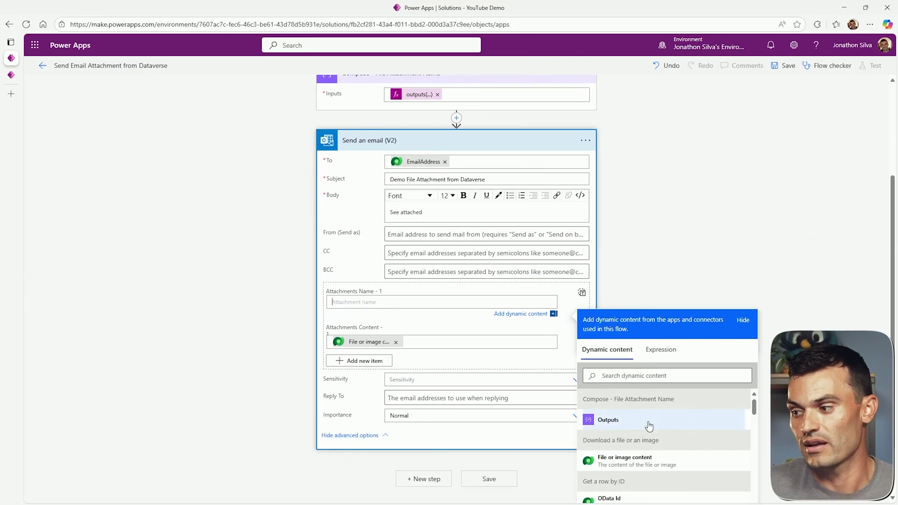
pyautogui.click(608, 421)
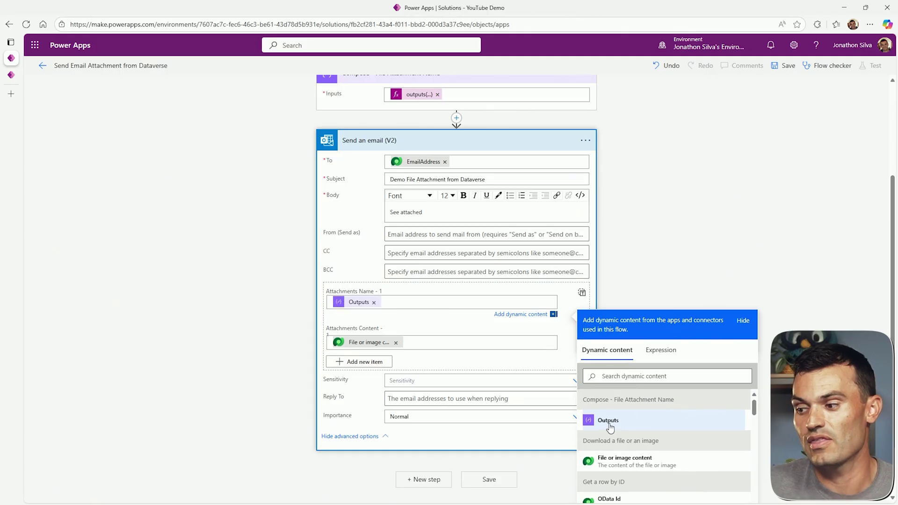
pyautogui.click(499, 486)
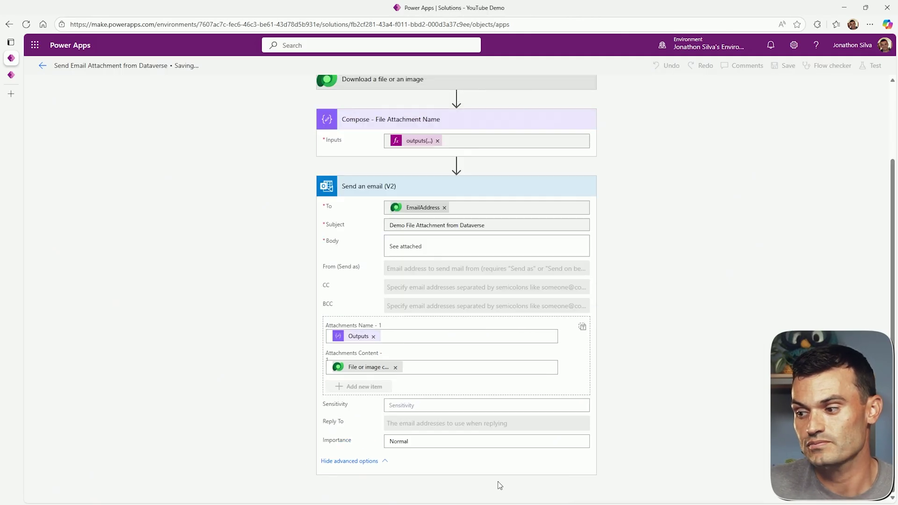
# Open Outlook in a new tab, then back in the flow try Test and close its panel
pyautogui.click(33, 48)
pyautogui.click(99, 103)
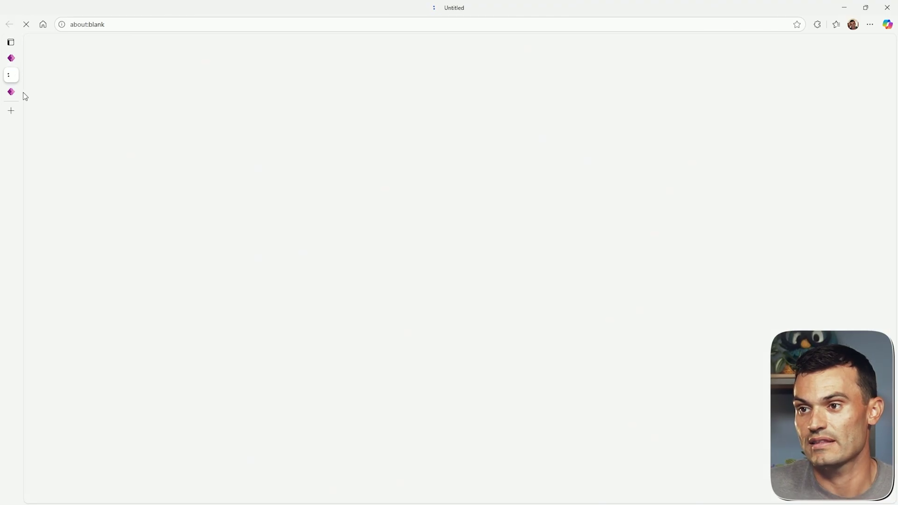
pyautogui.click(50, 56)
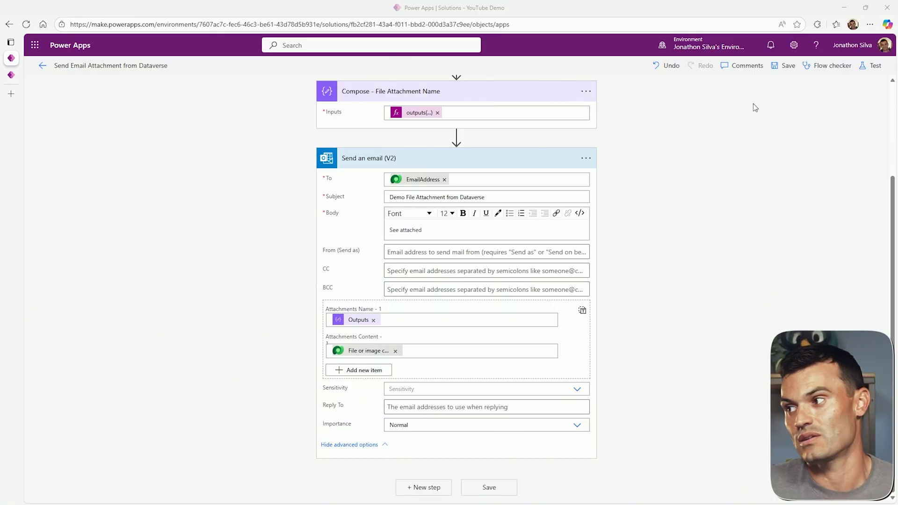
pyautogui.click(872, 66)
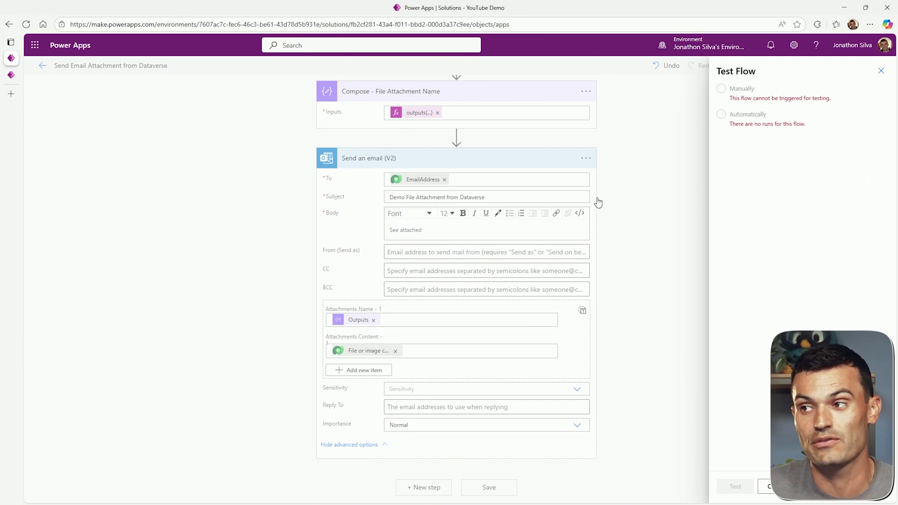
pyautogui.click(881, 71)
pyautogui.scroll(5, 622, 215)
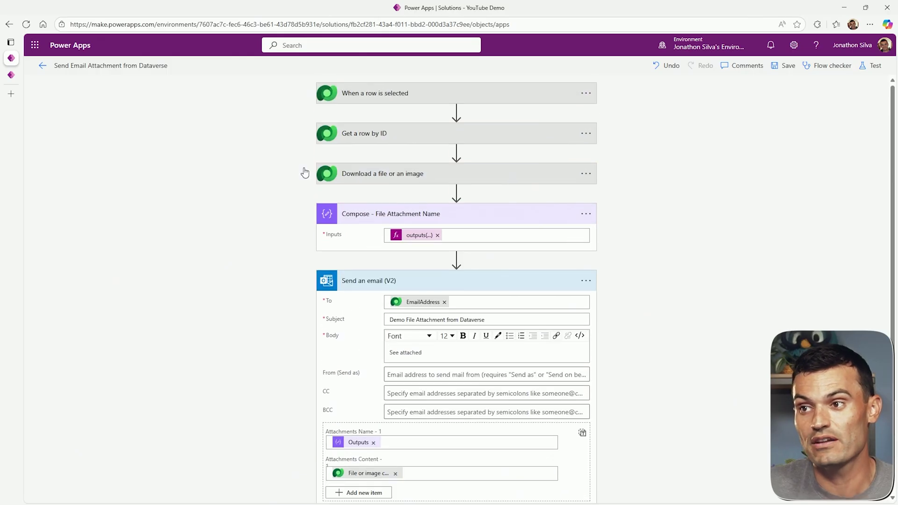
# Reload the Active Proposals list, select Proposal A, and check its Flow options
pyautogui.click(10, 75)
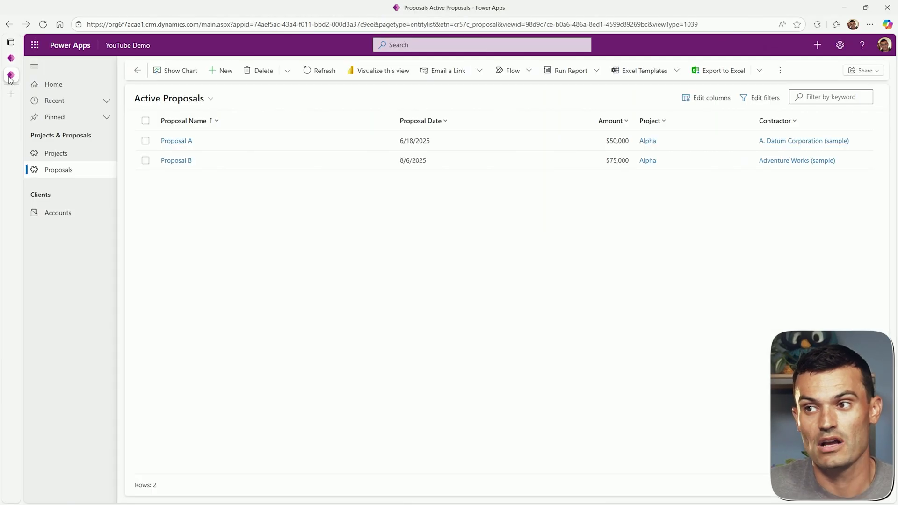
pyautogui.click(42, 25)
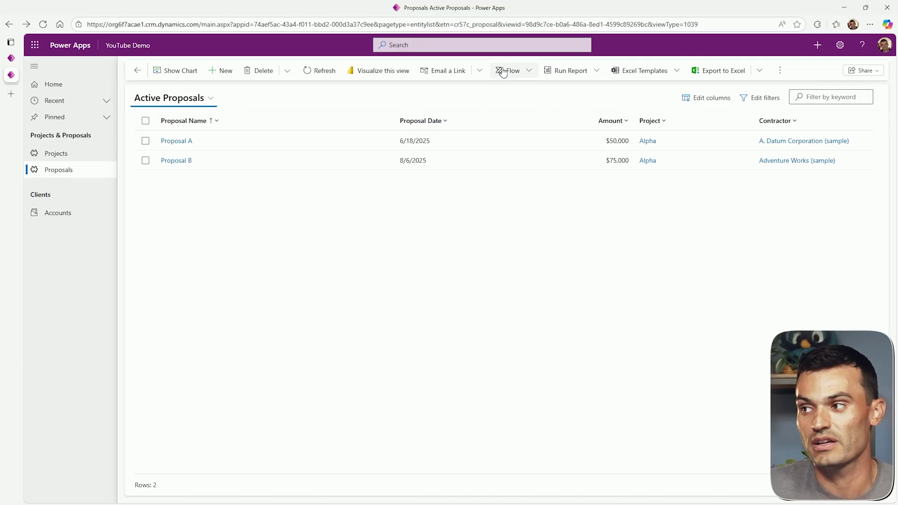
pyautogui.click(146, 141)
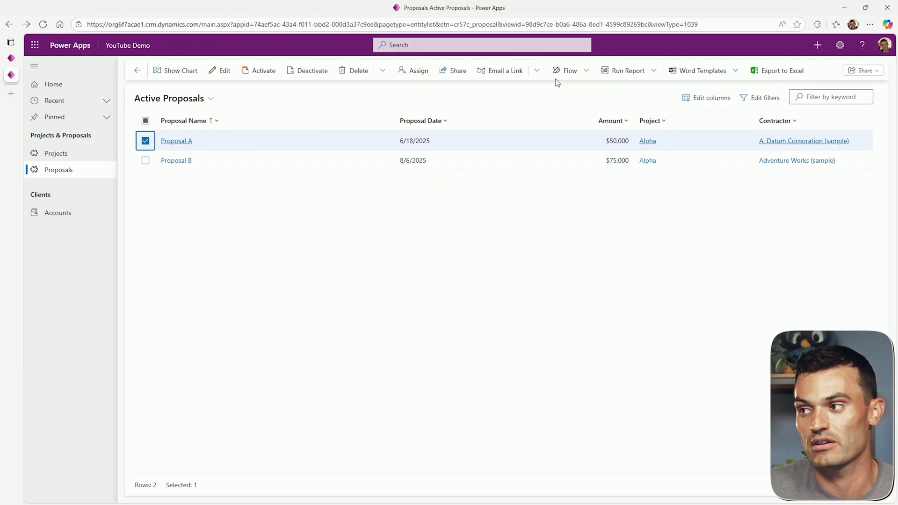
pyautogui.click(586, 71)
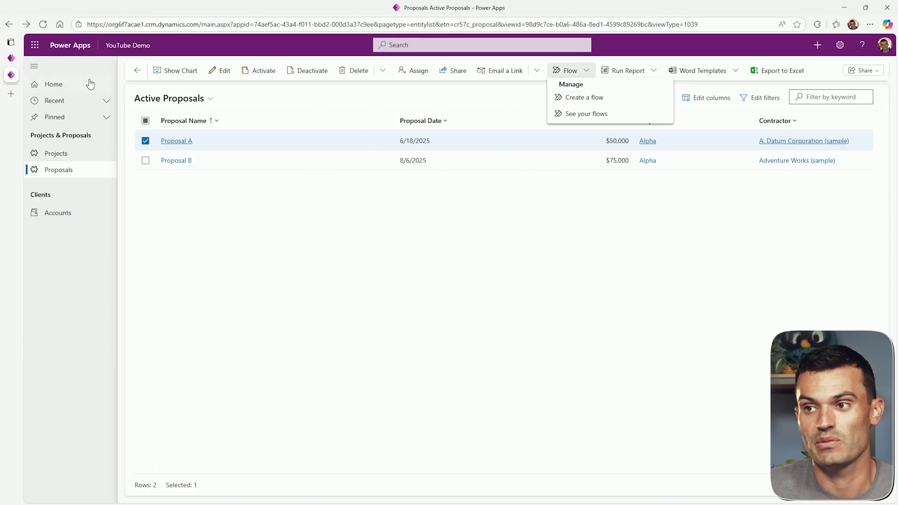
pyautogui.moveTo(18, 81)
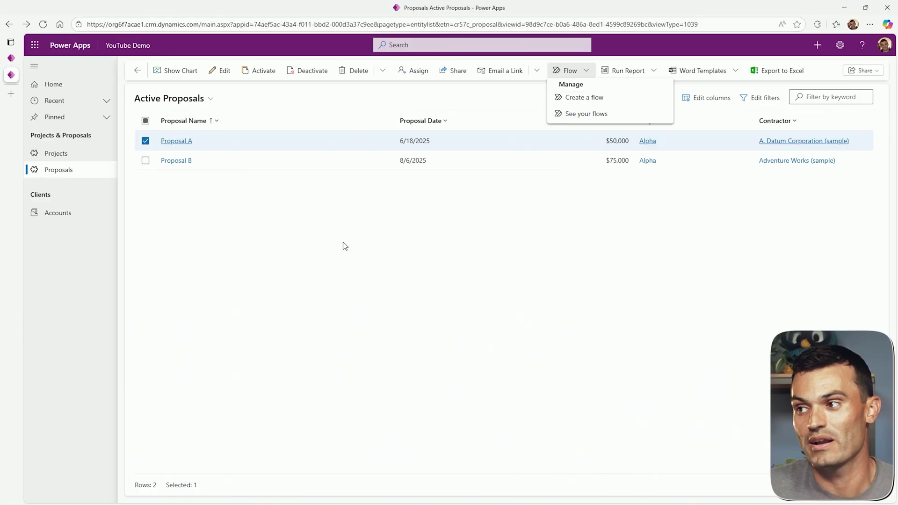
# Go back to the solution's apps, open YouTube Demo, publish it and play it in a new tab
pyautogui.click(16, 61)
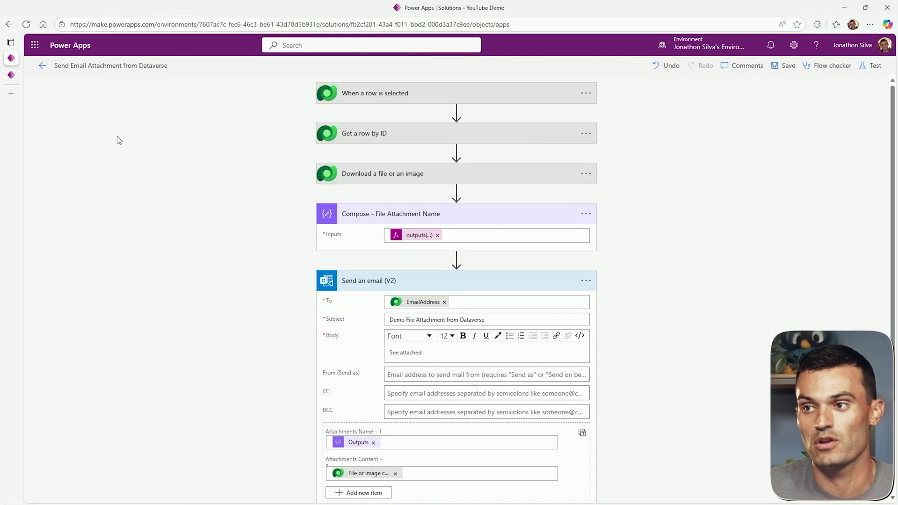
pyautogui.click(42, 65)
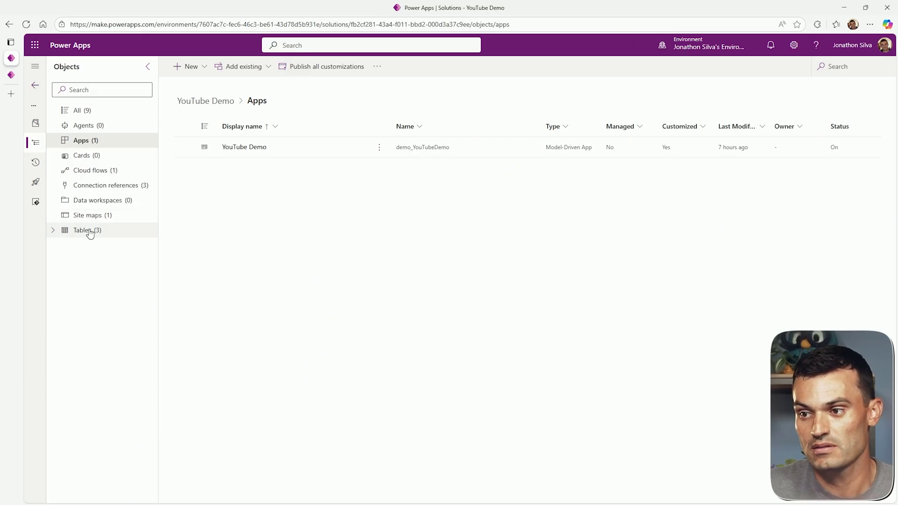
pyautogui.click(256, 148)
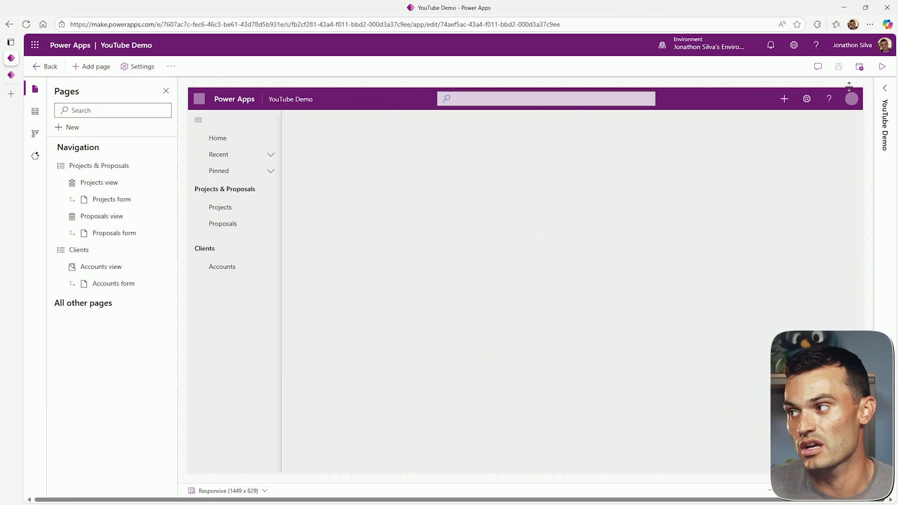
pyautogui.click(860, 68)
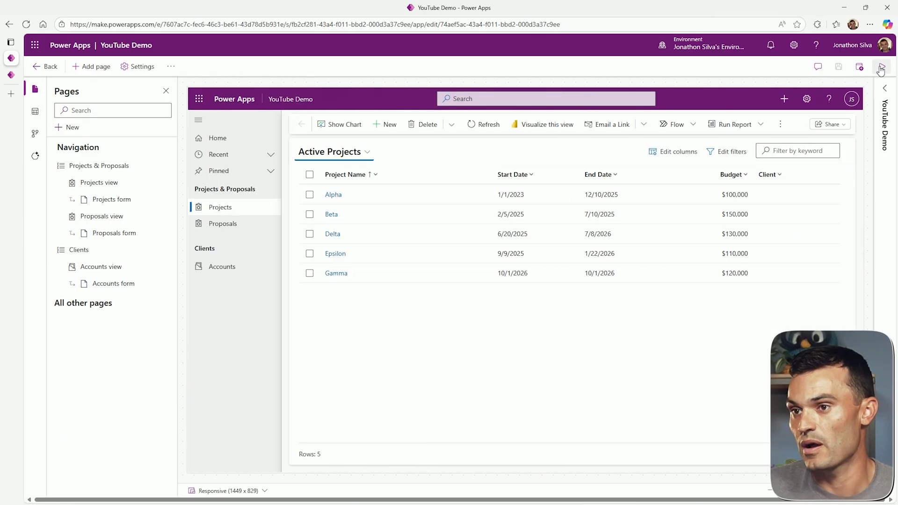
pyautogui.click(881, 68)
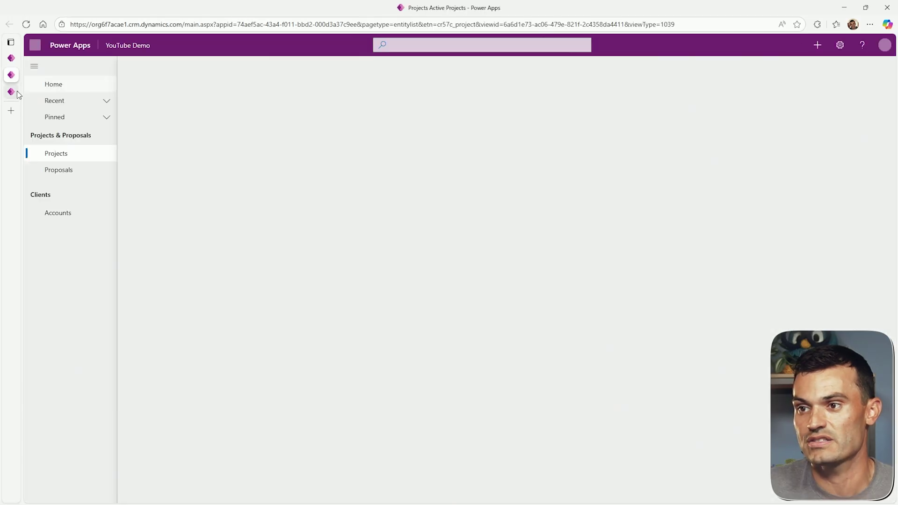
# Close the outdated app tab, open Proposals, select Proposal A, and show its flows
pyautogui.moveTo(52, 93)
pyautogui.click(107, 91)
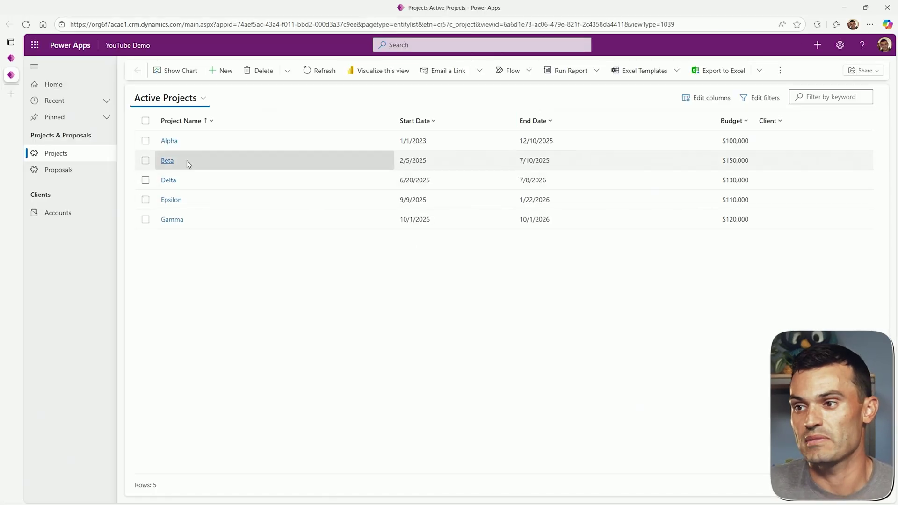
pyautogui.click(64, 174)
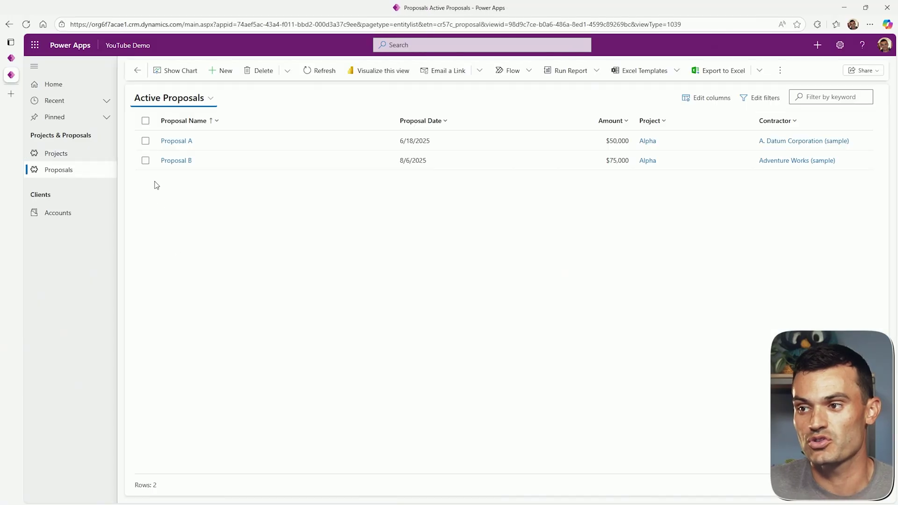
pyautogui.click(146, 141)
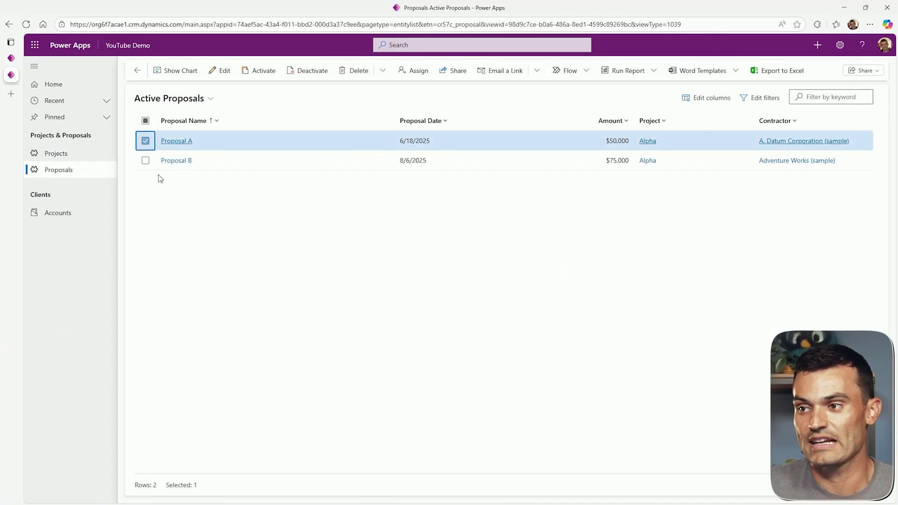
pyautogui.click(587, 76)
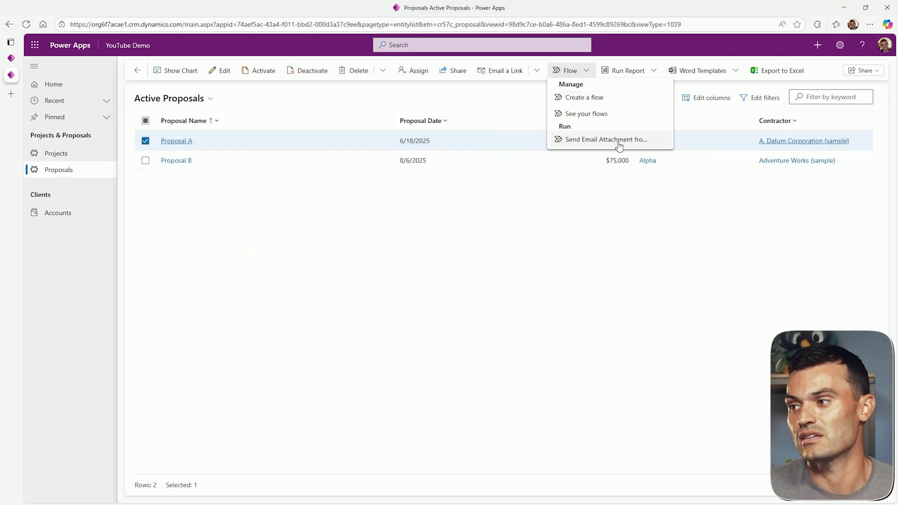
# Run Send Email Attachment from Dataverse with the suggested recipient and dismiss the confirmation
pyautogui.click(600, 141)
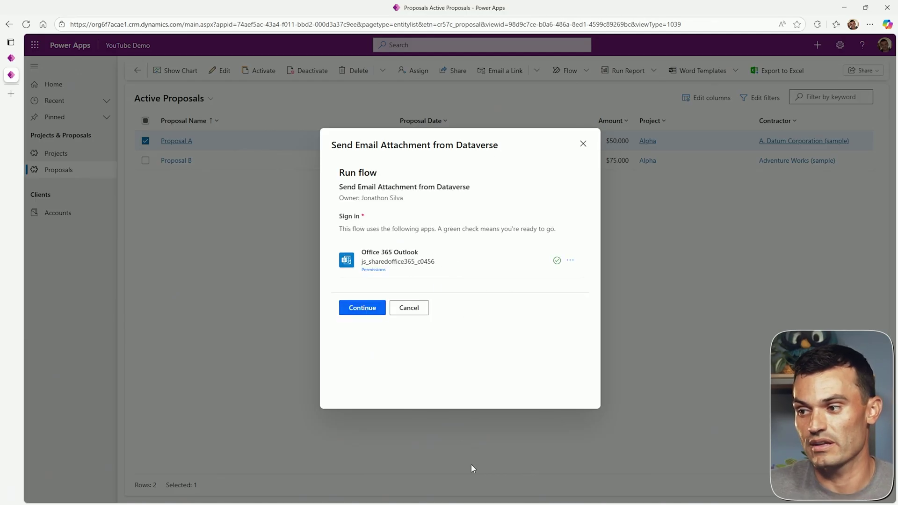
pyautogui.click(363, 308)
pyautogui.write('j')
pyautogui.press('Return')
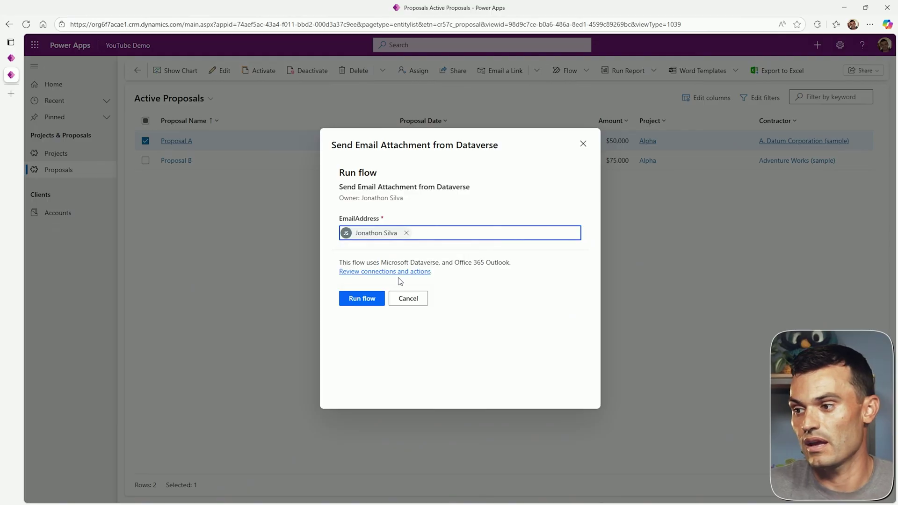
pyautogui.click(362, 299)
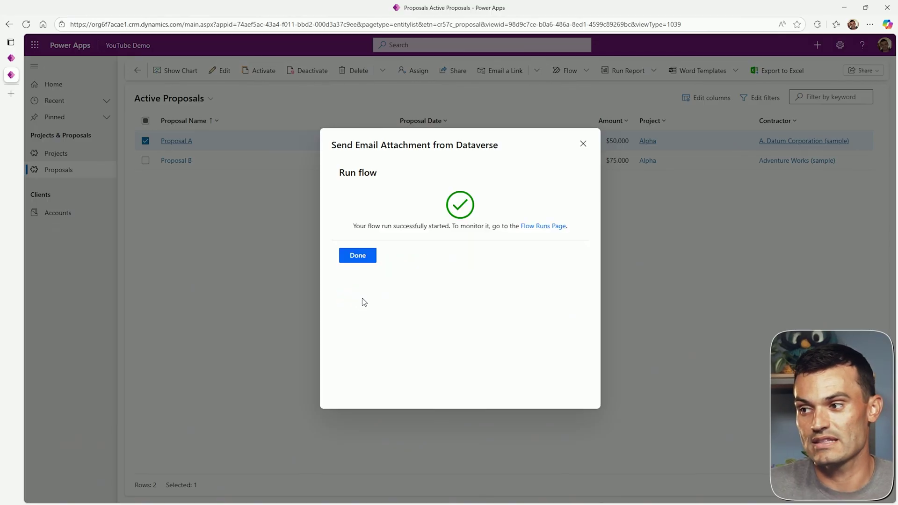
pyautogui.click(356, 257)
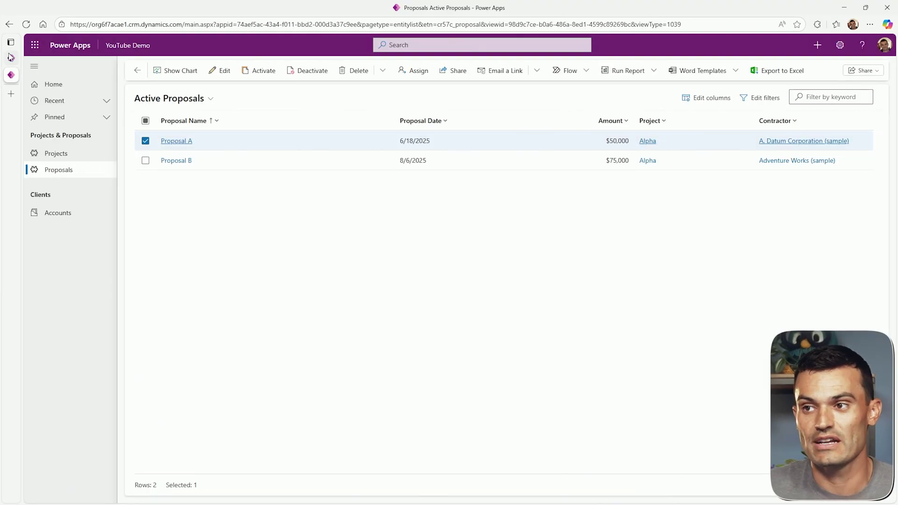
# Leave the app designer for the solution's Cloud flows and open Send Email Attachment from Dataverse
pyautogui.moveTo(9, 62)
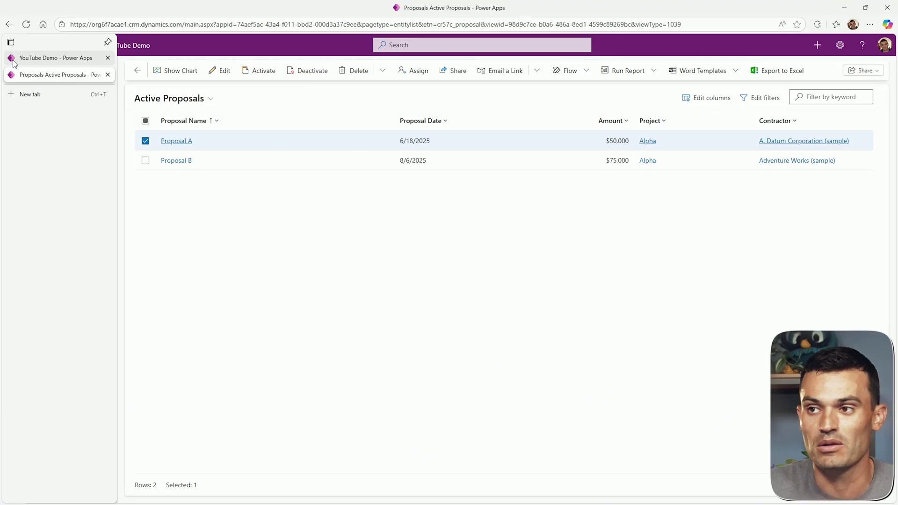
pyautogui.click(37, 60)
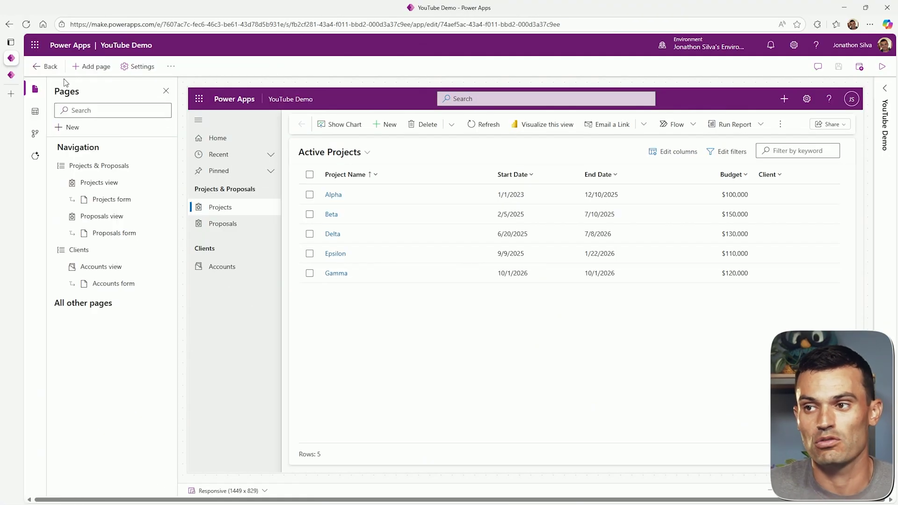
pyautogui.click(51, 70)
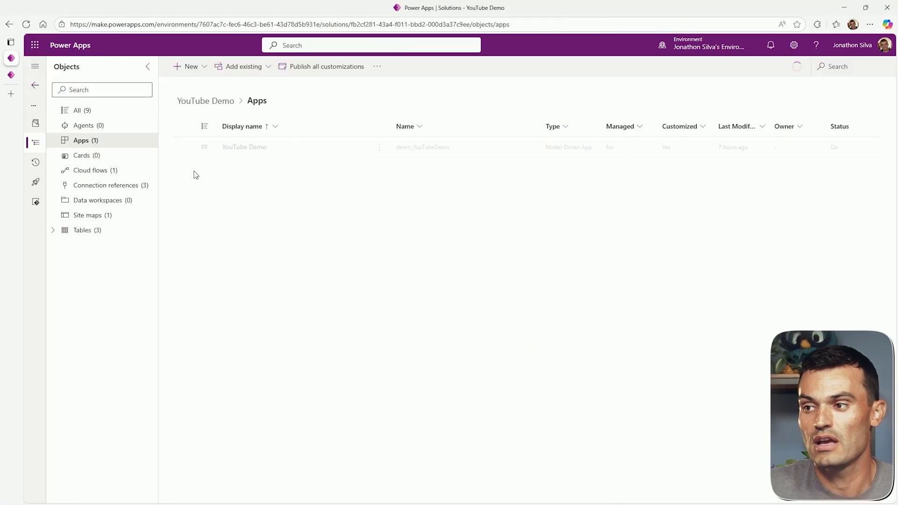
pyautogui.click(121, 174)
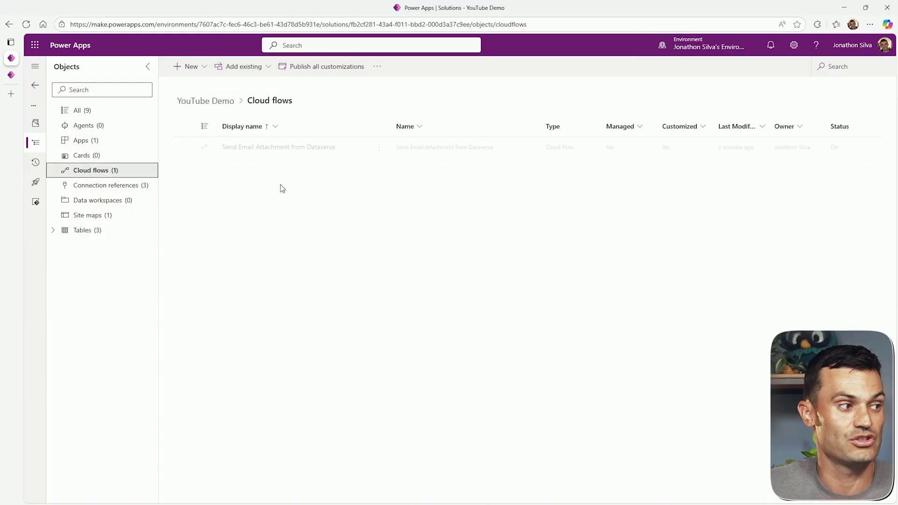
pyautogui.click(281, 147)
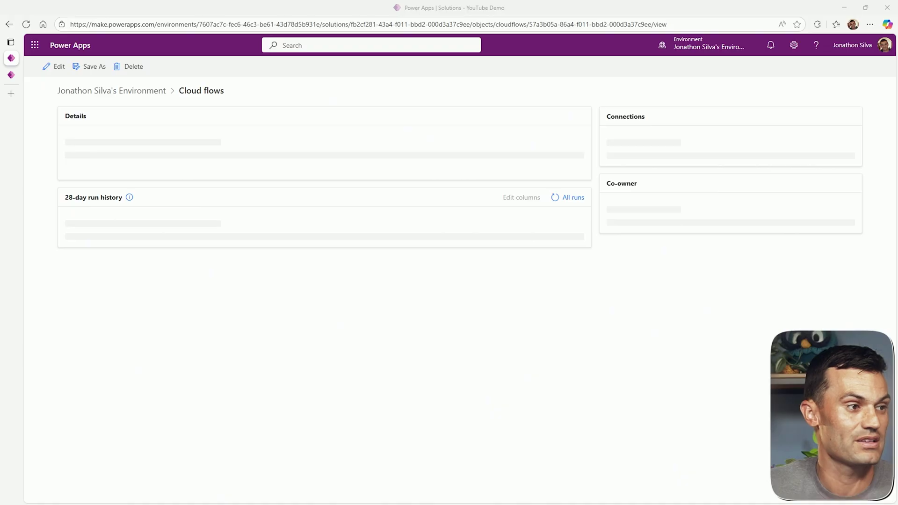
# Bring the received email window forward and reposition and resize it to show the whole message
pyautogui.hotkey('alt', 'Tab')
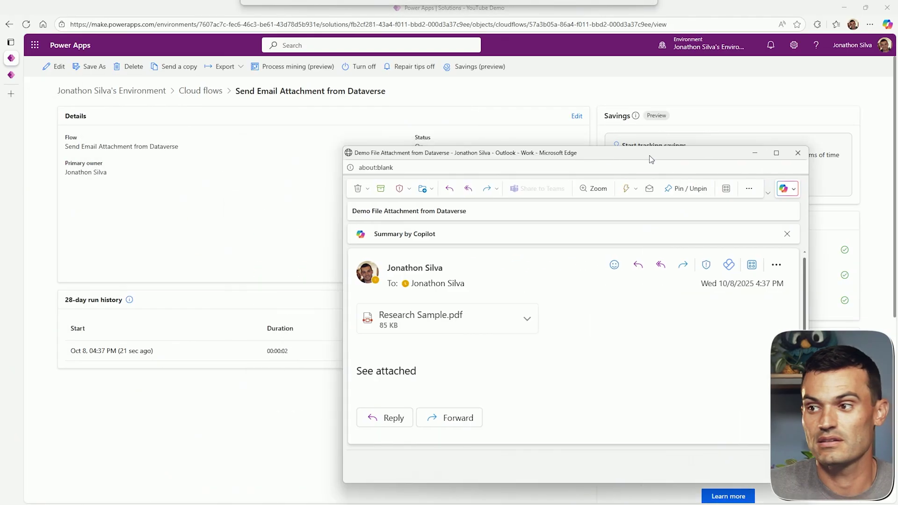
pyautogui.moveTo(666, 159); pyautogui.dragTo(617, 99)
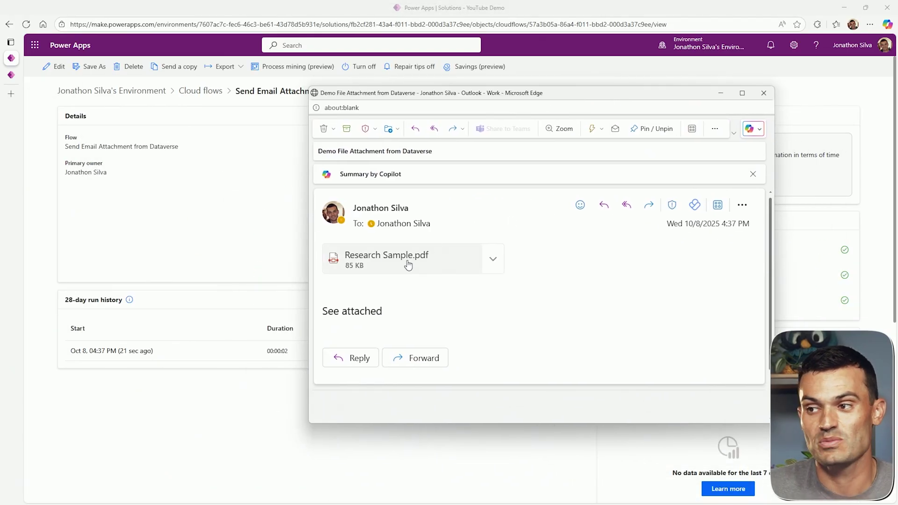
pyautogui.moveTo(492, 94); pyautogui.dragTo(507, 88)
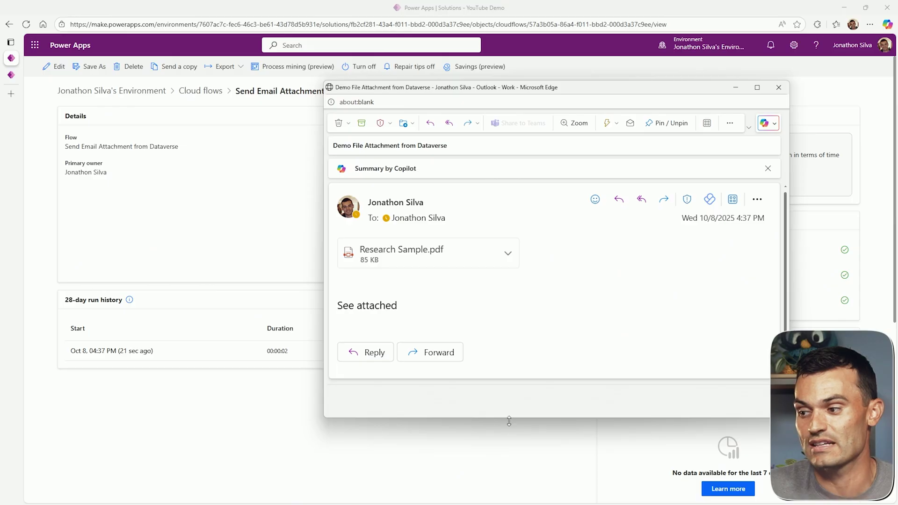
pyautogui.moveTo(510, 418); pyautogui.dragTo(519, 304)
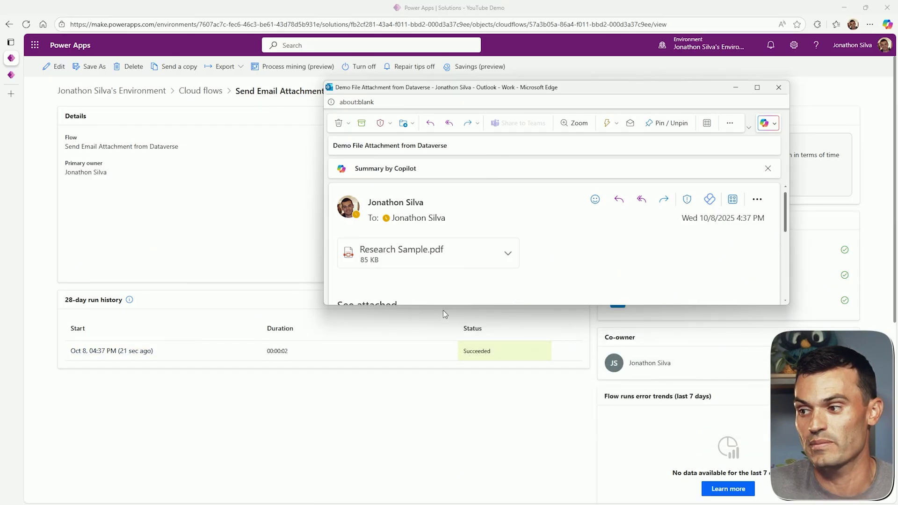
pyautogui.moveTo(442, 310); pyautogui.dragTo(444, 401)
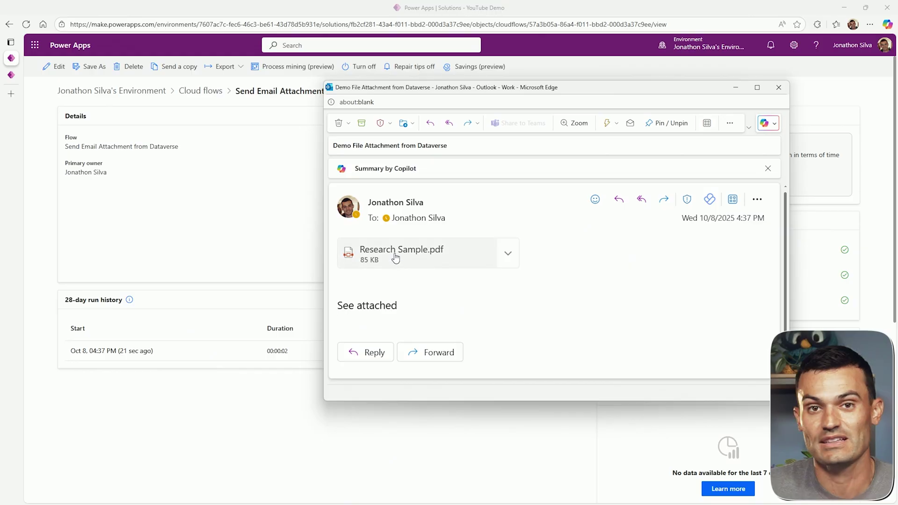
# Preview Research Sample.pdf in a maximized window, scroll through it, and close the preview
pyautogui.click(396, 257)
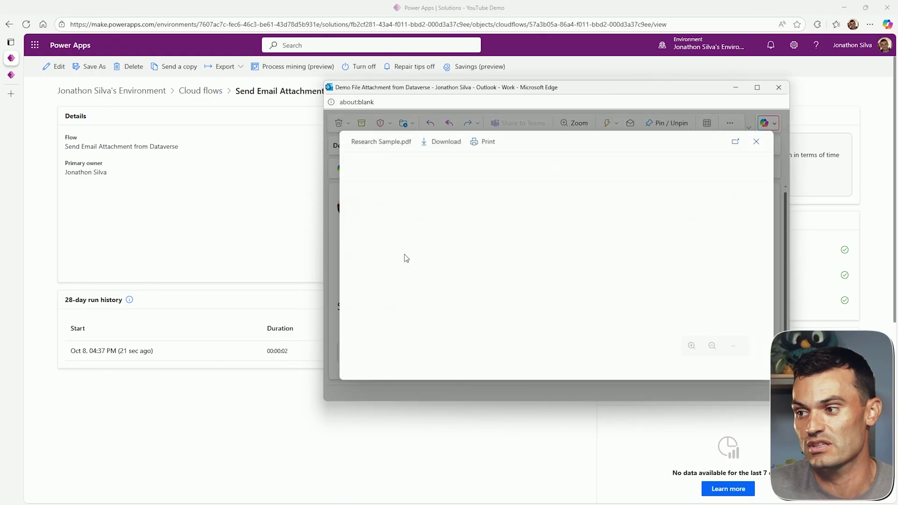
pyautogui.click(758, 88)
pyautogui.scroll(5, 497, 237)
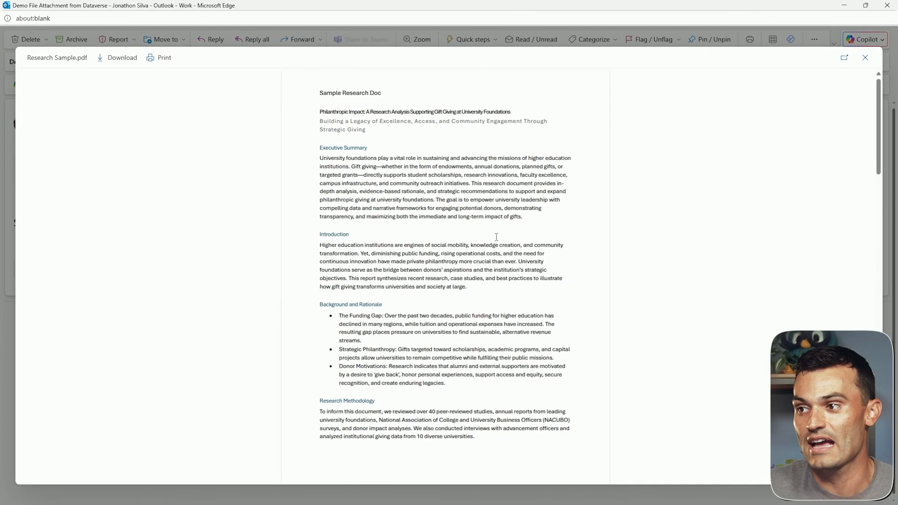
pyautogui.scroll(-15, 492, 229)
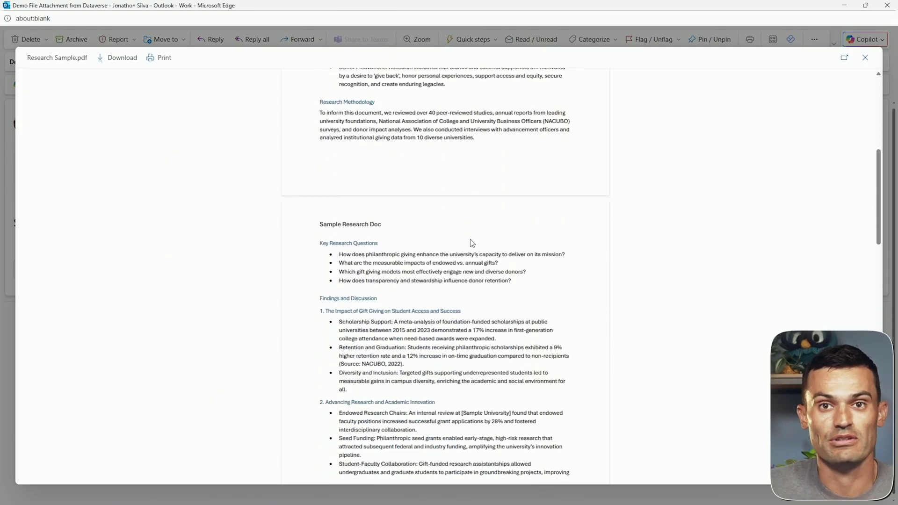
pyautogui.scroll(-10, 471, 244)
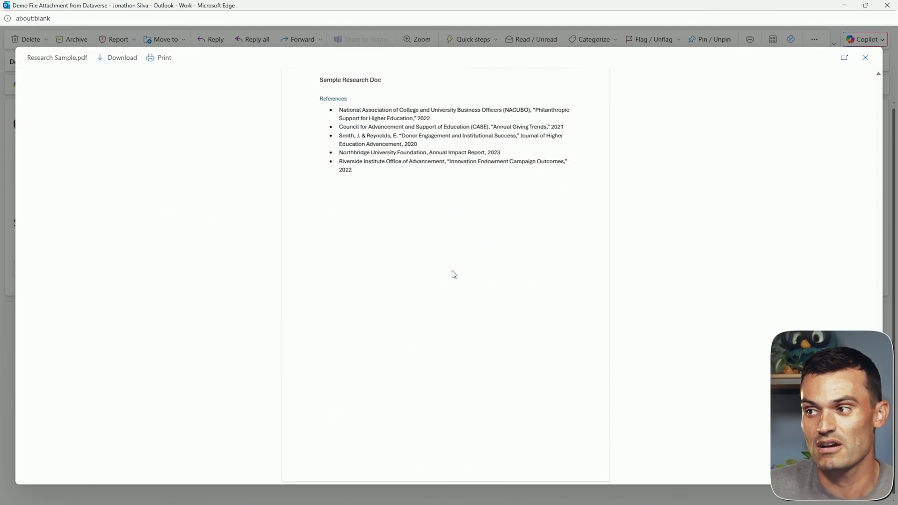
pyautogui.scroll(20, 468, 267)
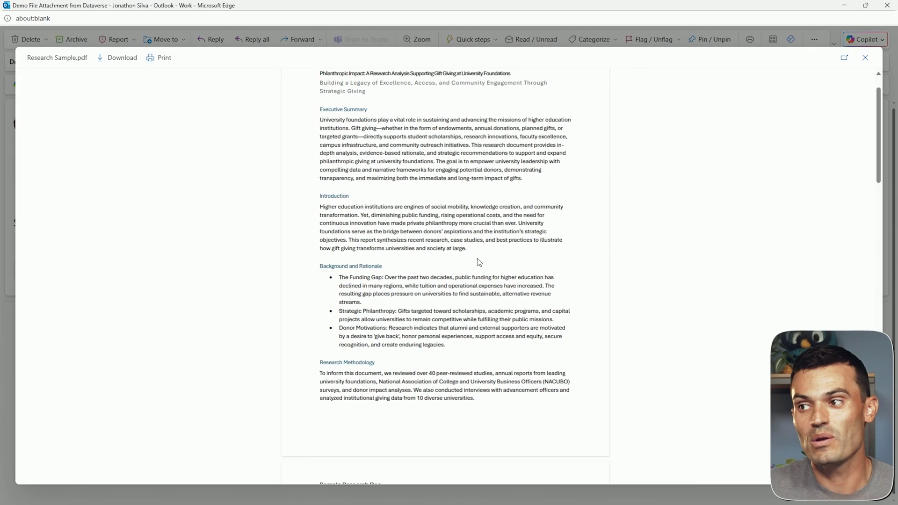
pyautogui.click(866, 58)
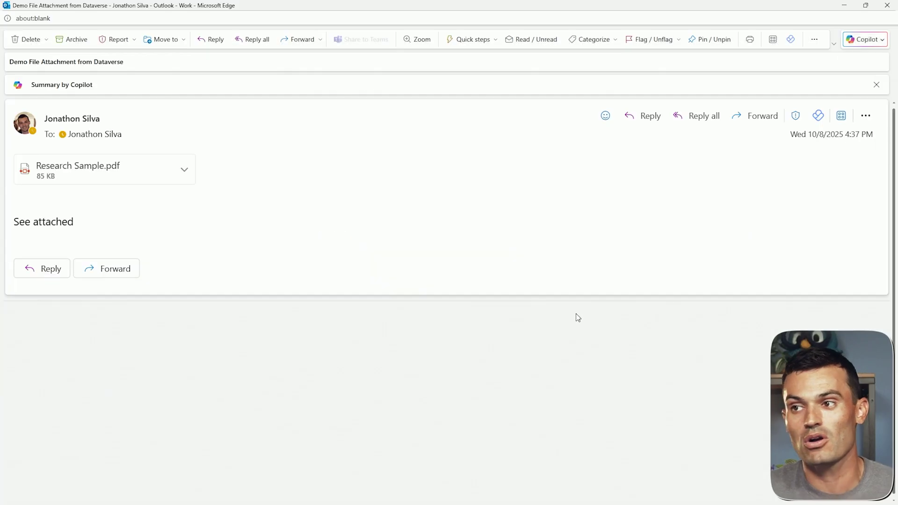
# Close the Outlook email window
pyautogui.click(888, 5)
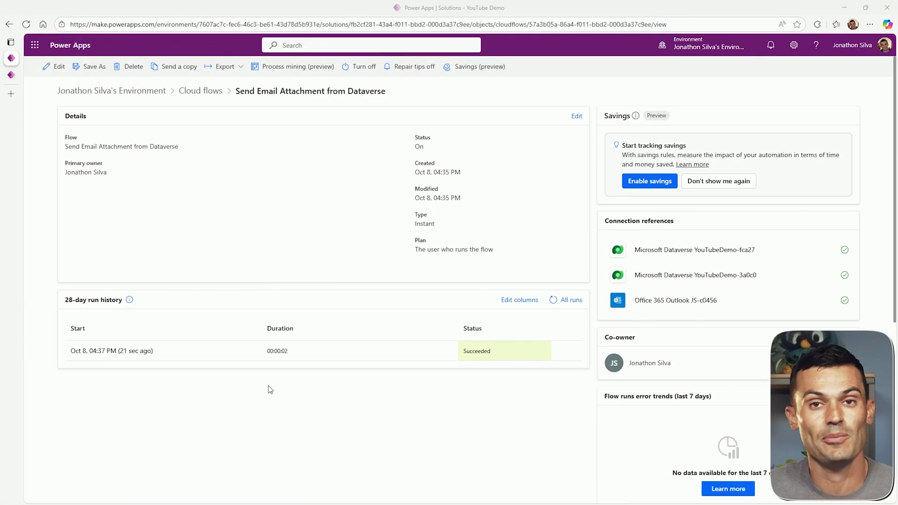